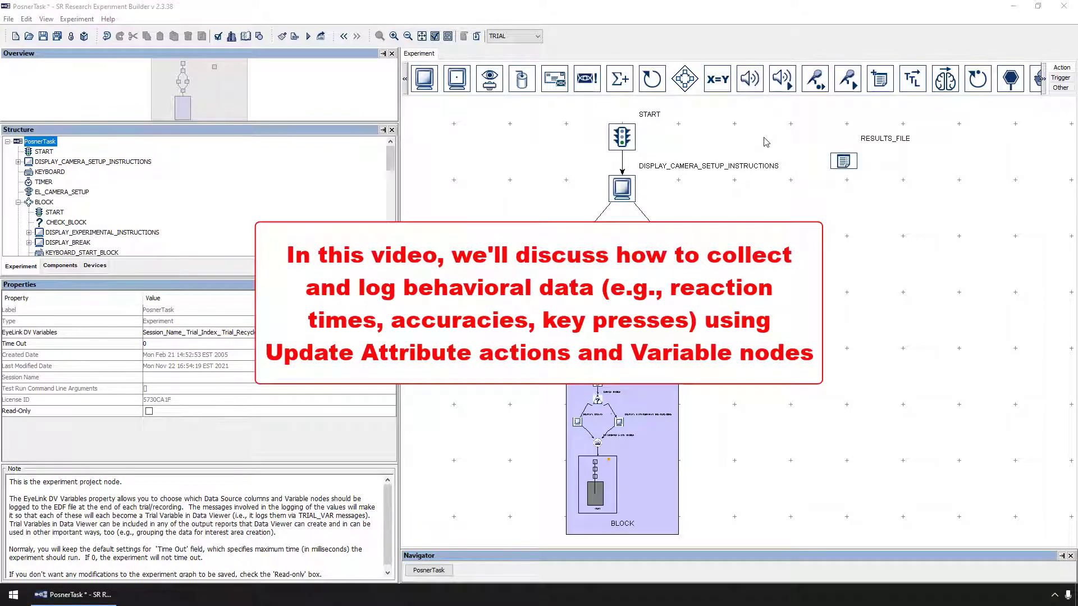
# Drill into BLOCK > TRIAL > RECORDING and zoom in on the RECORDING flow
pyautogui.doubleClick(668, 396)
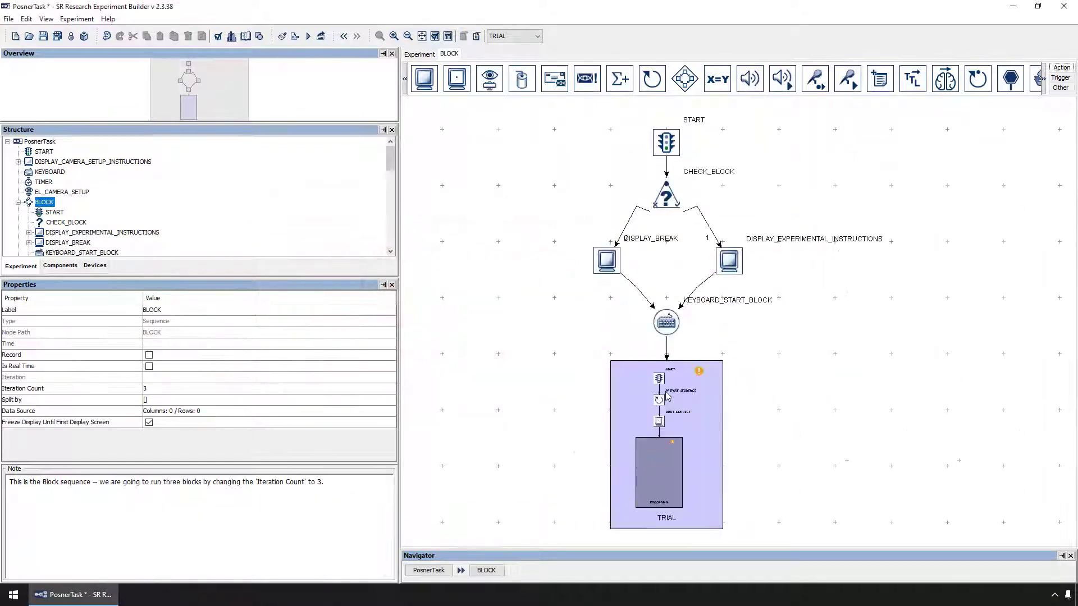
pyautogui.doubleClick(668, 396)
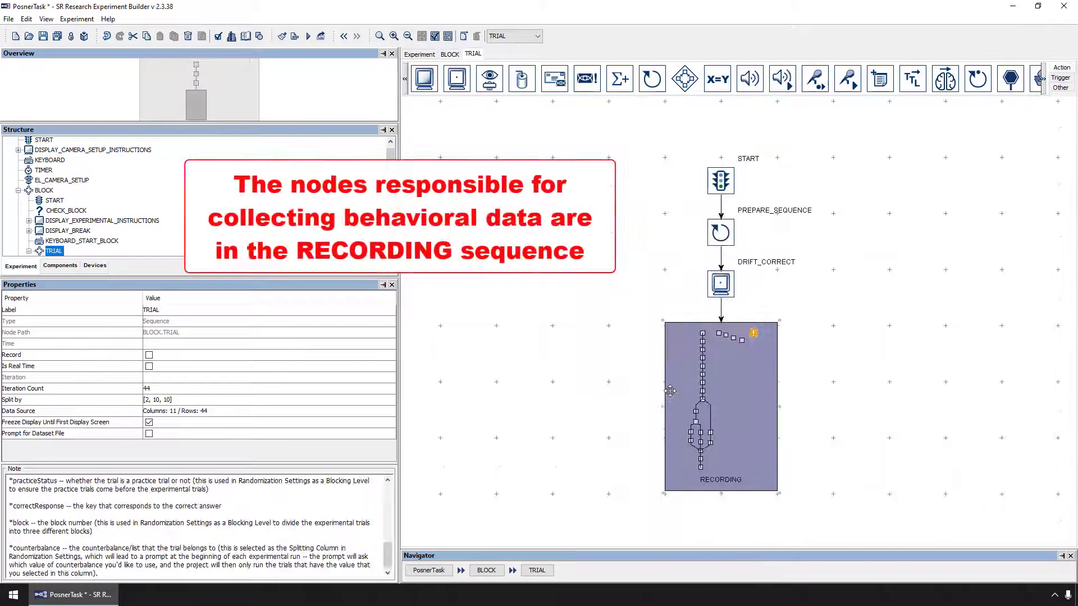
pyautogui.doubleClick(670, 390)
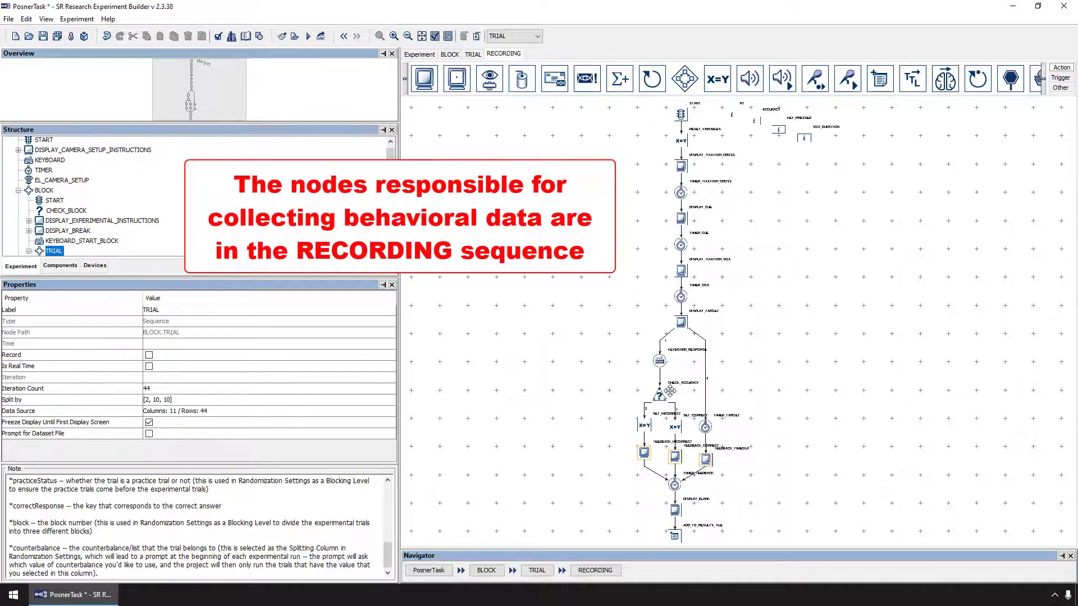
pyautogui.click(393, 36)
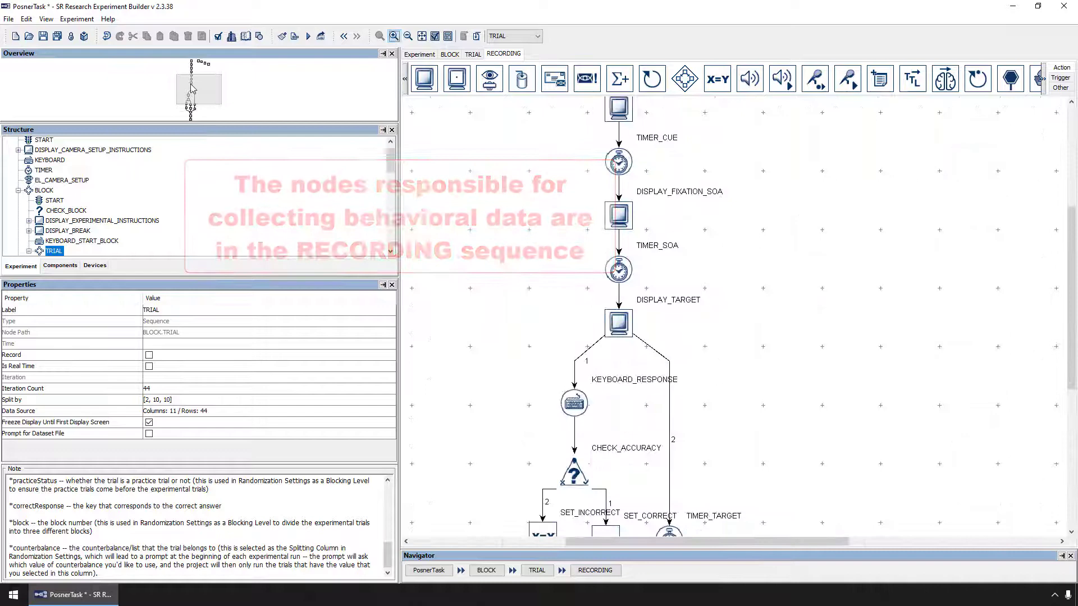
pyautogui.moveTo(192, 89); pyautogui.dragTo(195, 67)
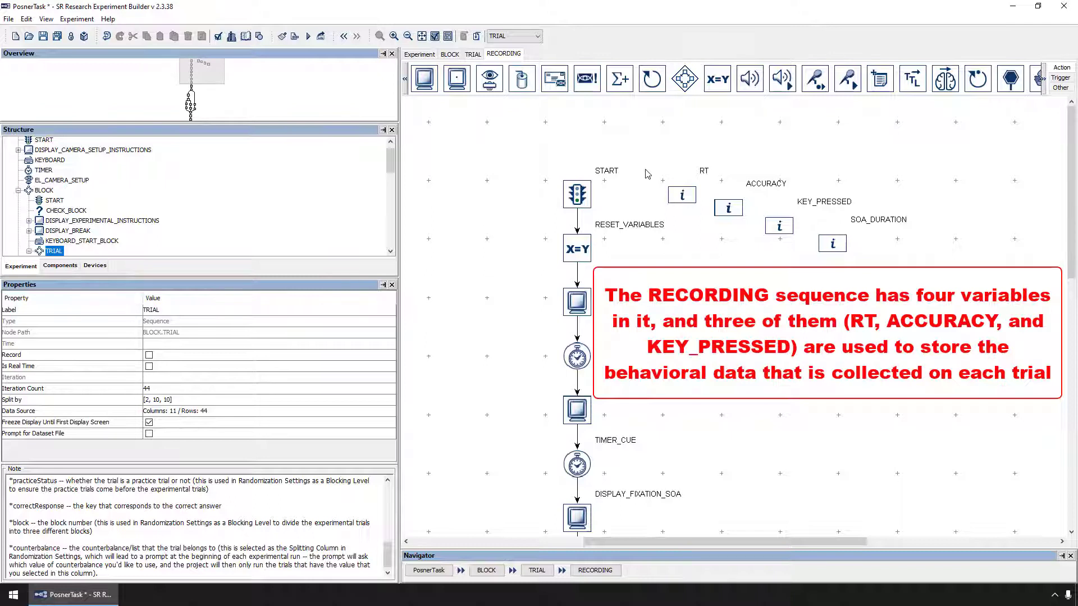
pyautogui.click(834, 244)
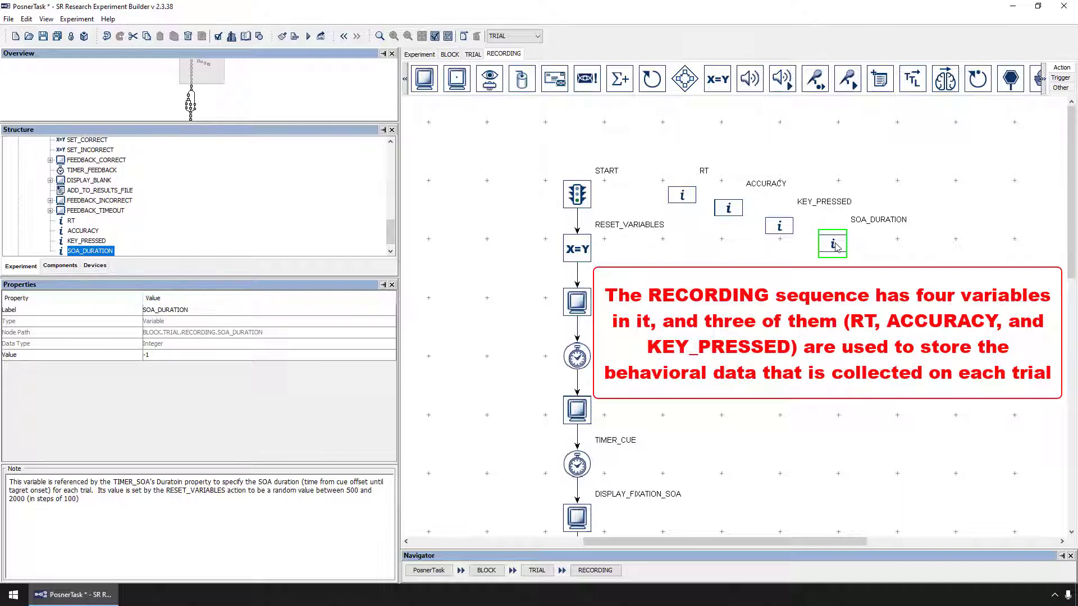
pyautogui.click(691, 199)
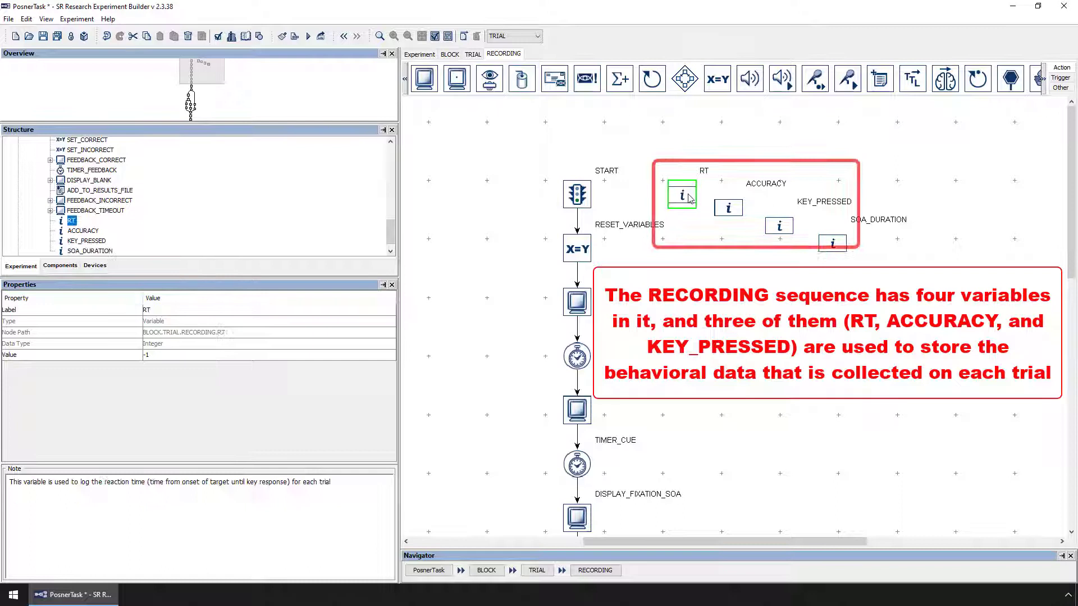
pyautogui.click(729, 208)
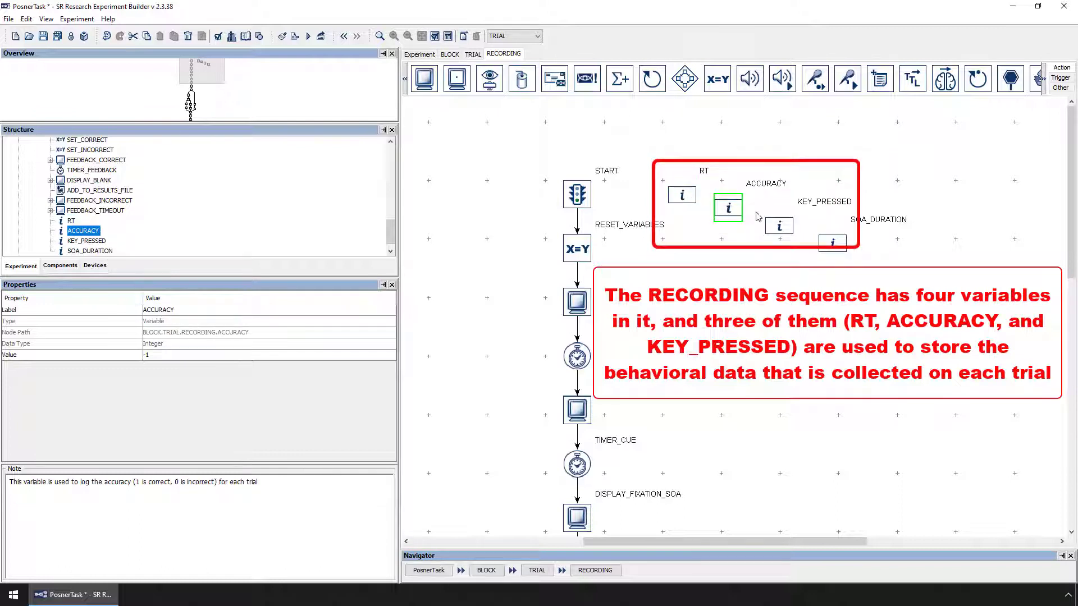
pyautogui.click(780, 228)
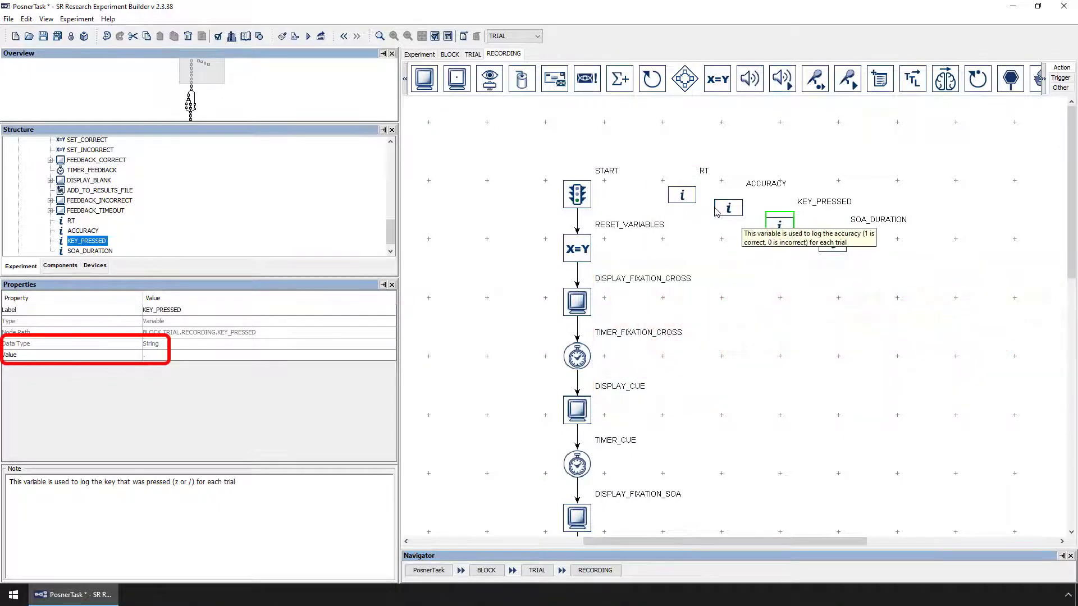
pyautogui.click(684, 196)
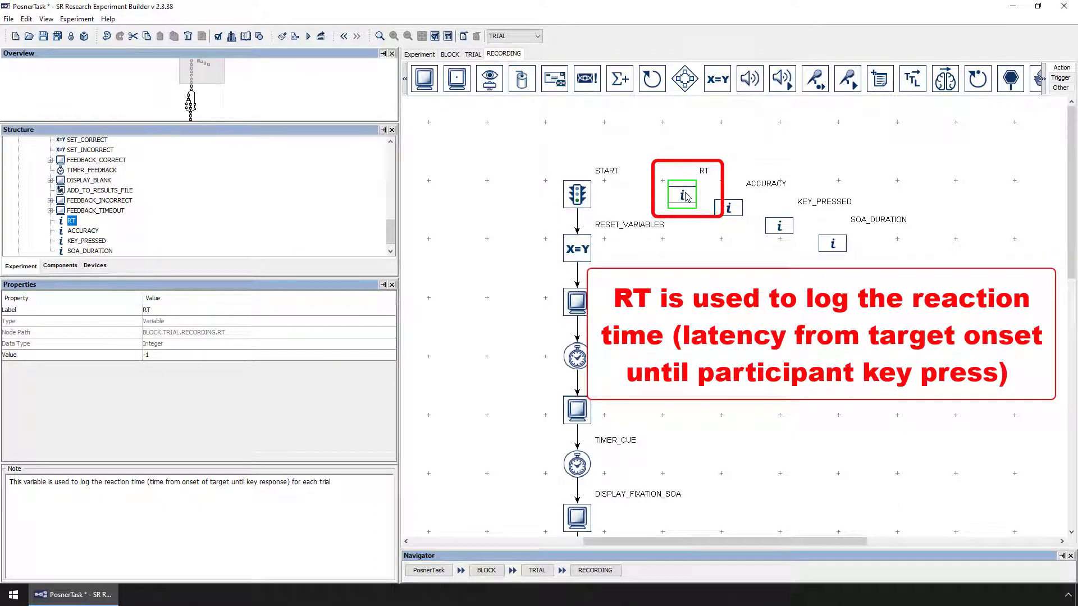
pyautogui.click(729, 209)
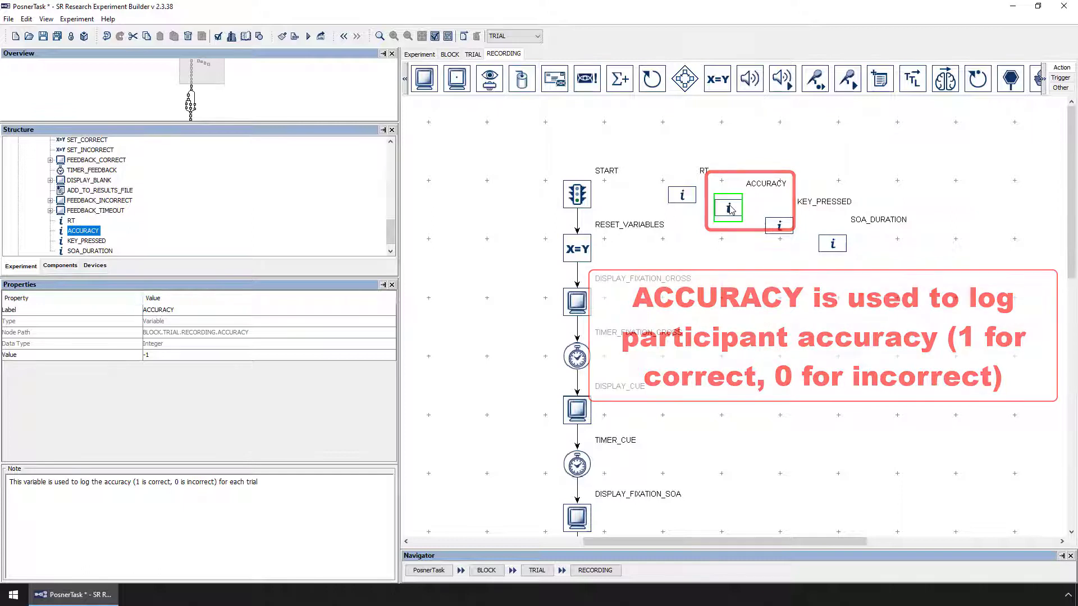
pyautogui.click(781, 225)
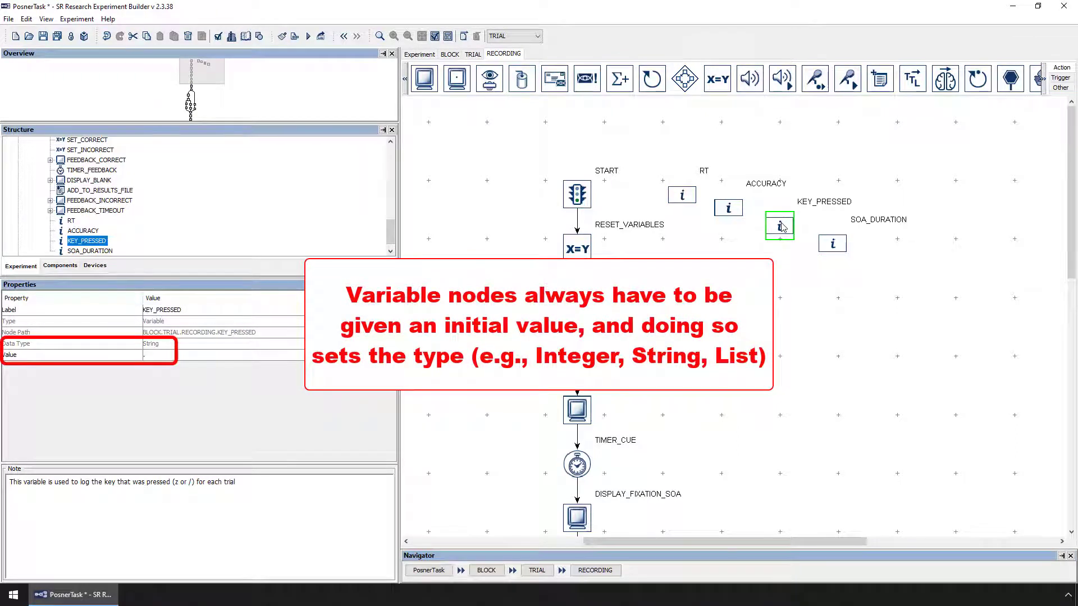
pyautogui.click(731, 212)
pyautogui.click(166, 355)
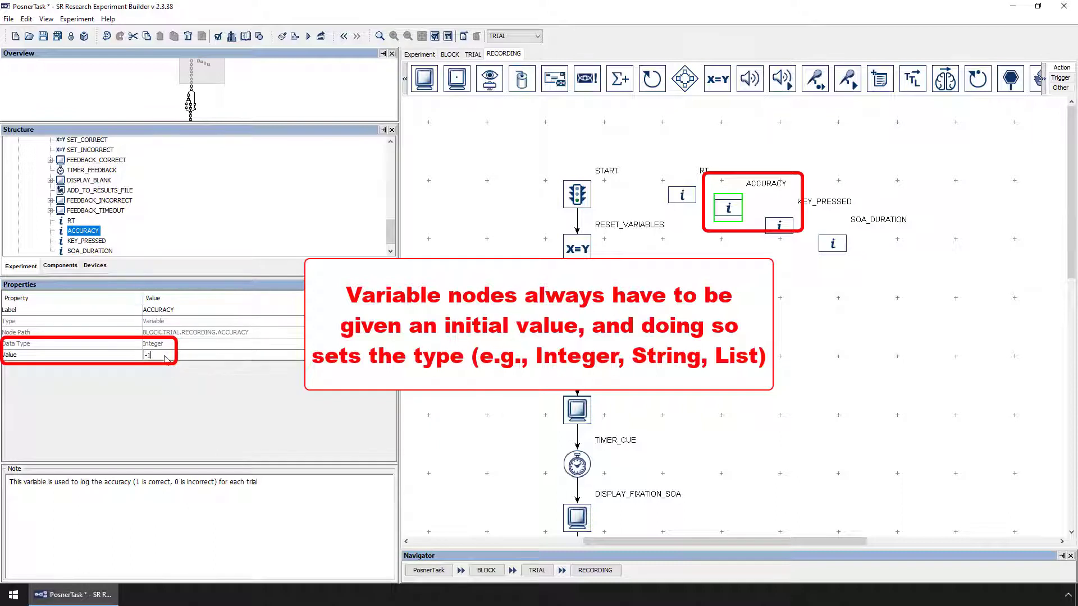
pyautogui.write('a')
pyautogui.press('Return')
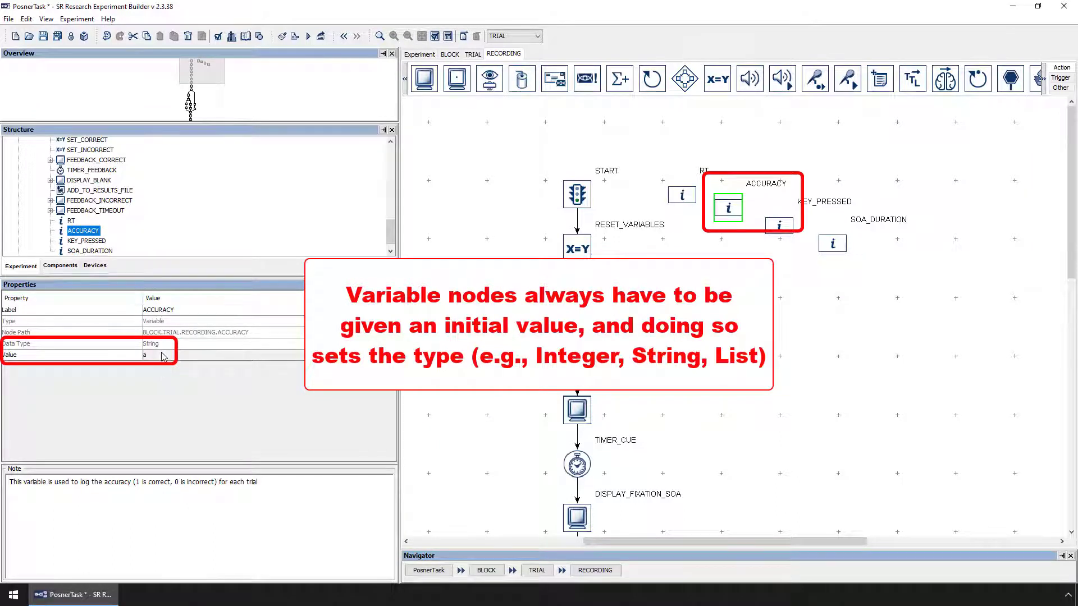
pyautogui.click(165, 356)
pyautogui.write('1')
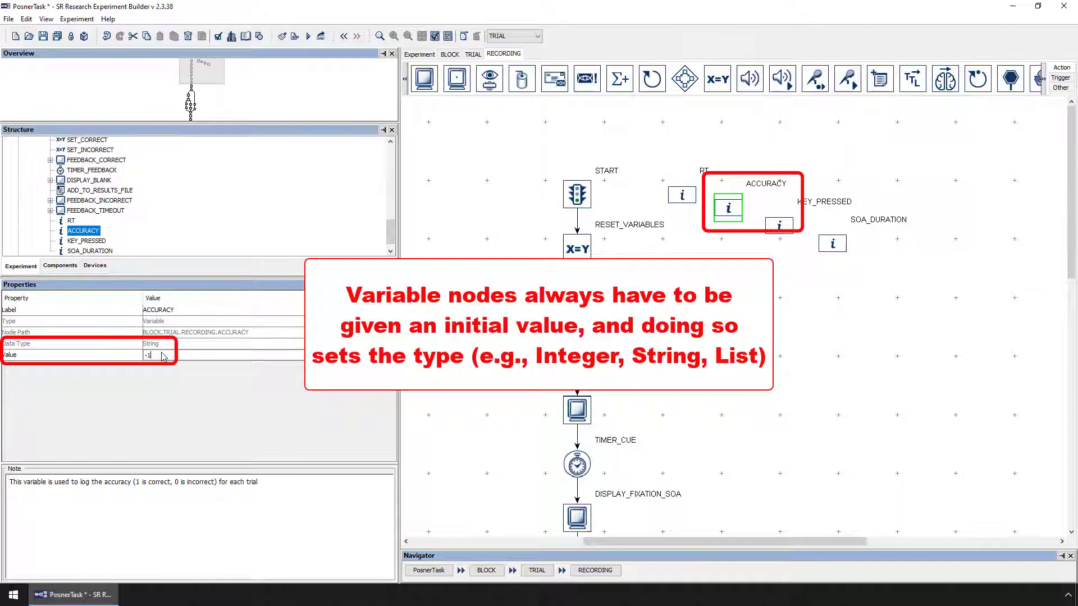
pyautogui.press('Return')
pyautogui.click(682, 197)
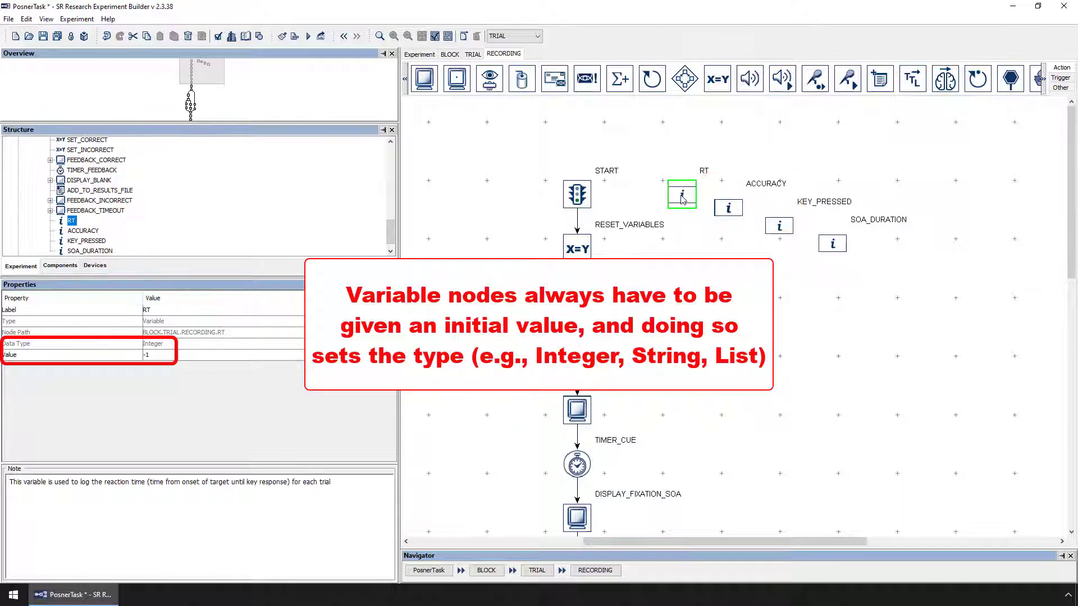
pyautogui.click(780, 227)
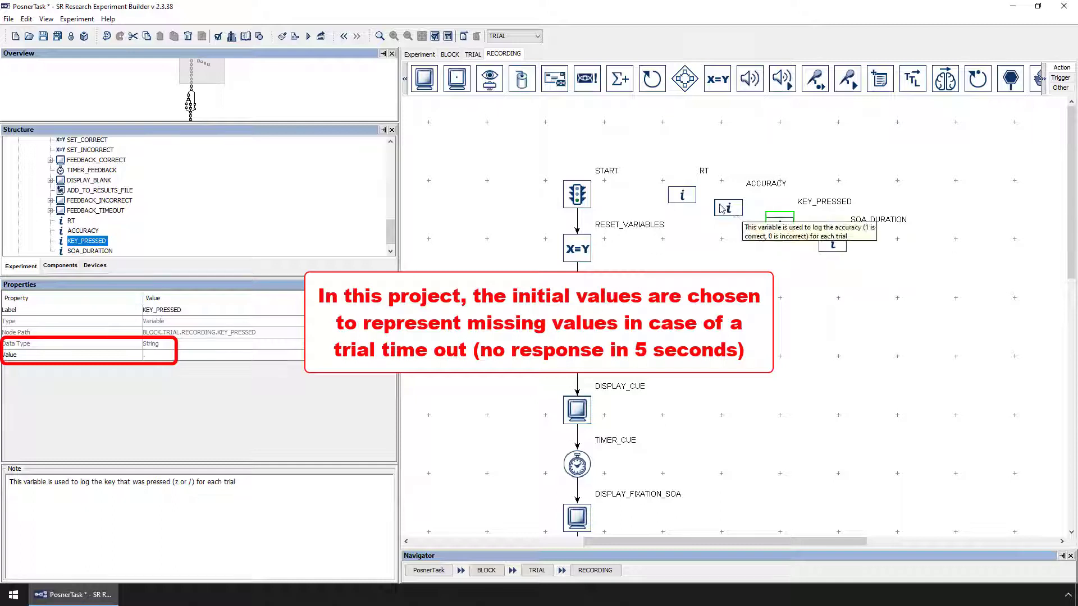
pyautogui.click(682, 196)
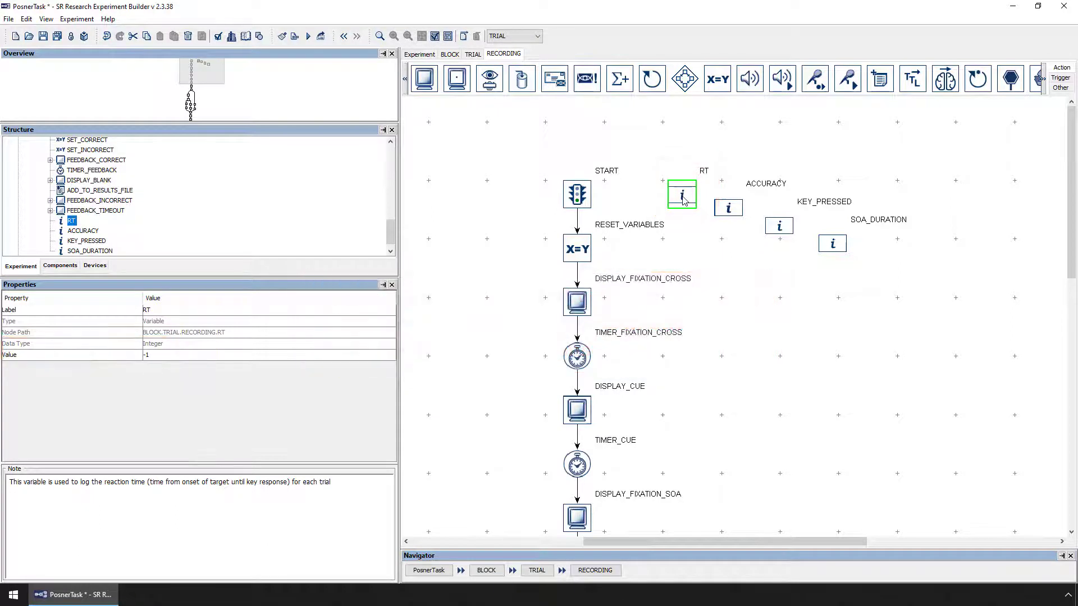
pyautogui.click(578, 247)
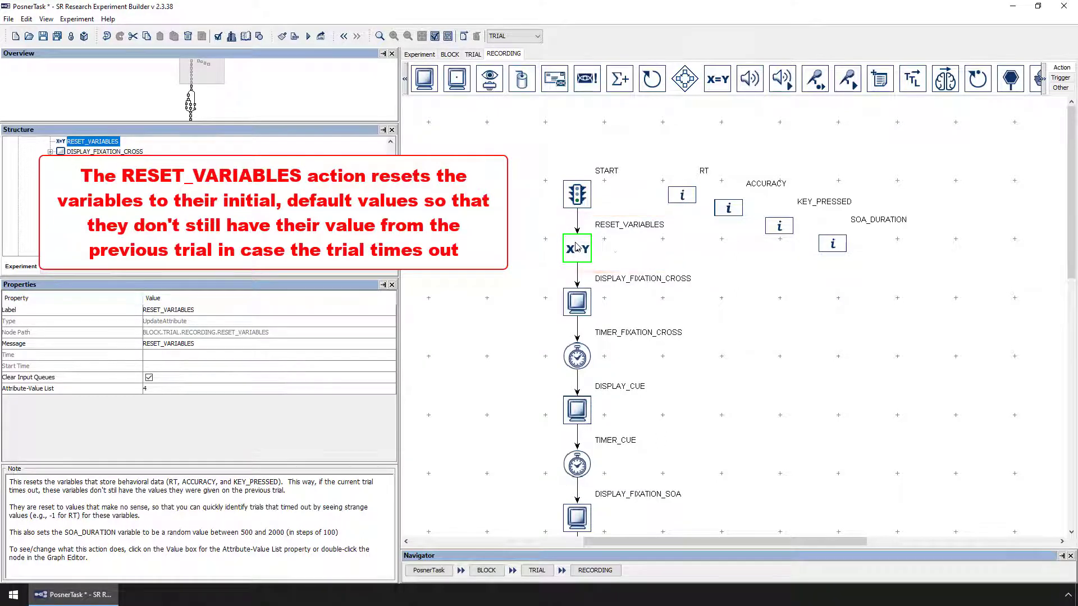
pyautogui.moveTo(1067, 200); pyautogui.dragTo(1073, 377)
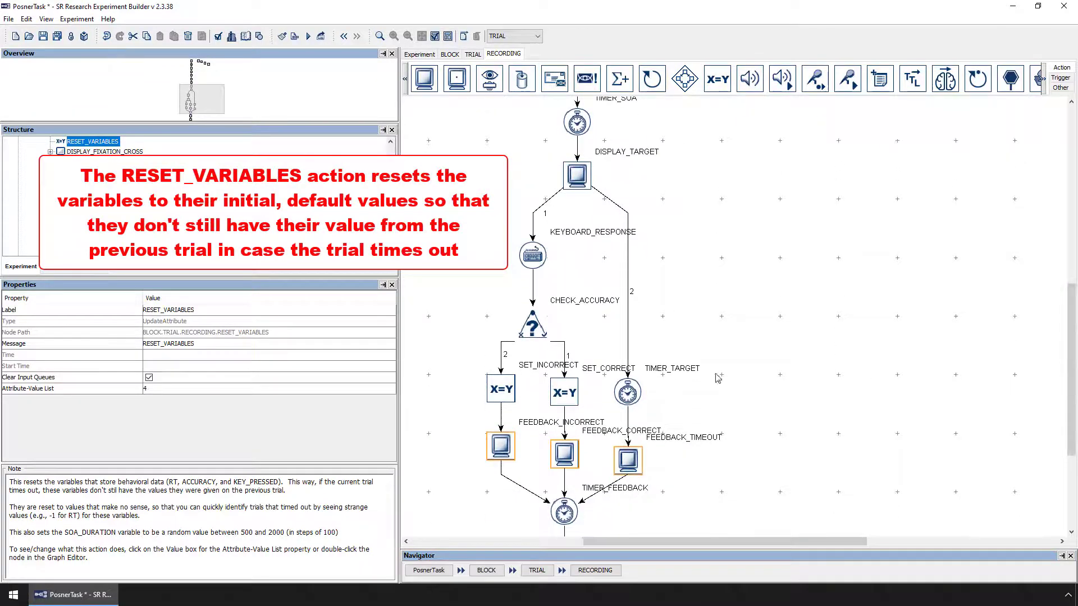
pyautogui.click(628, 391)
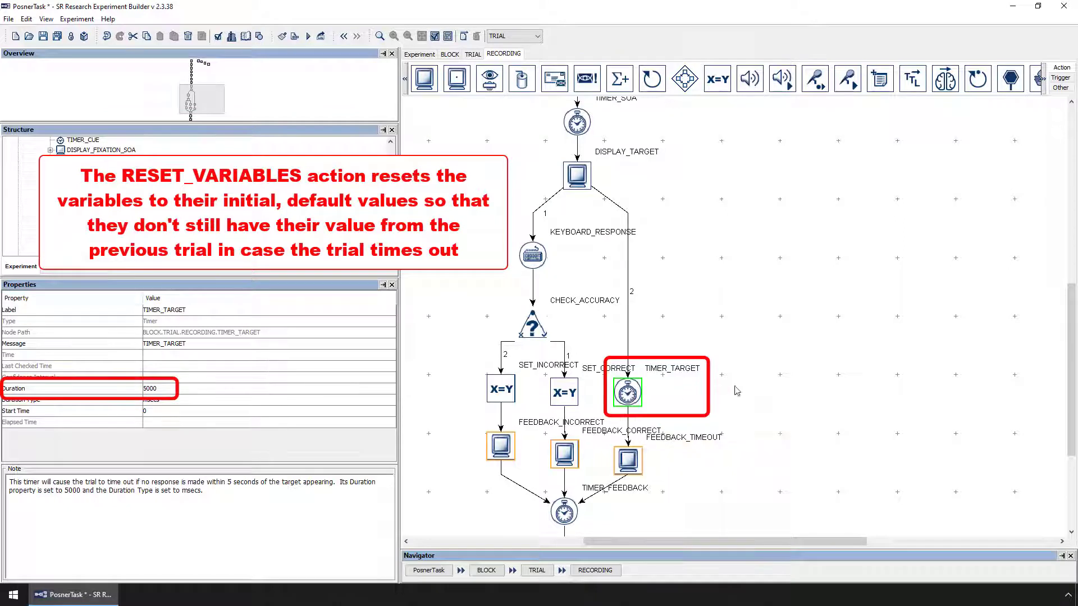
pyautogui.moveTo(1073, 373); pyautogui.dragTo(1074, 195)
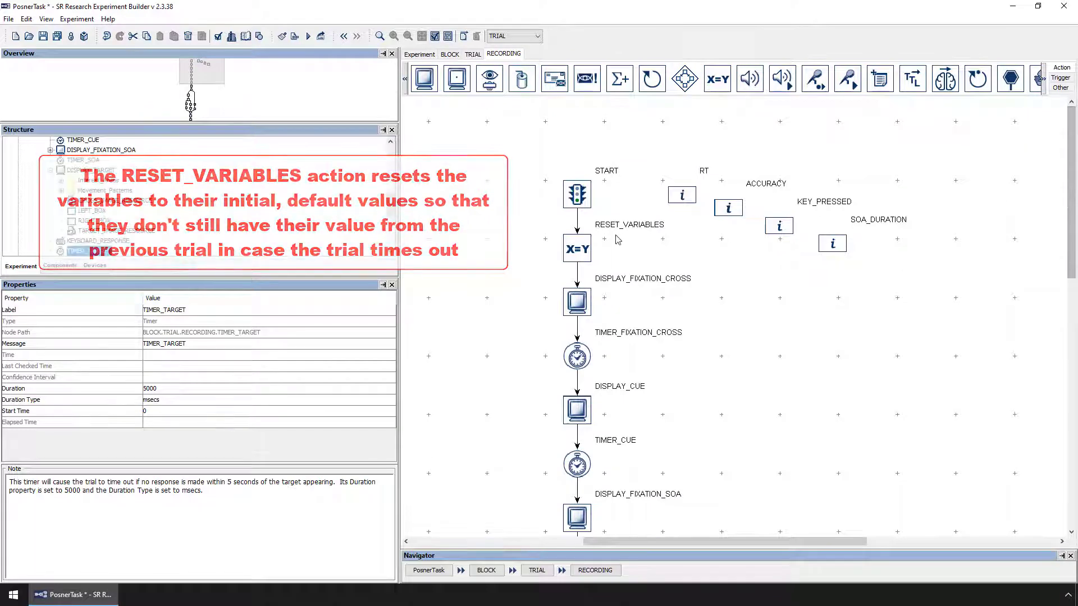
pyautogui.click(577, 249)
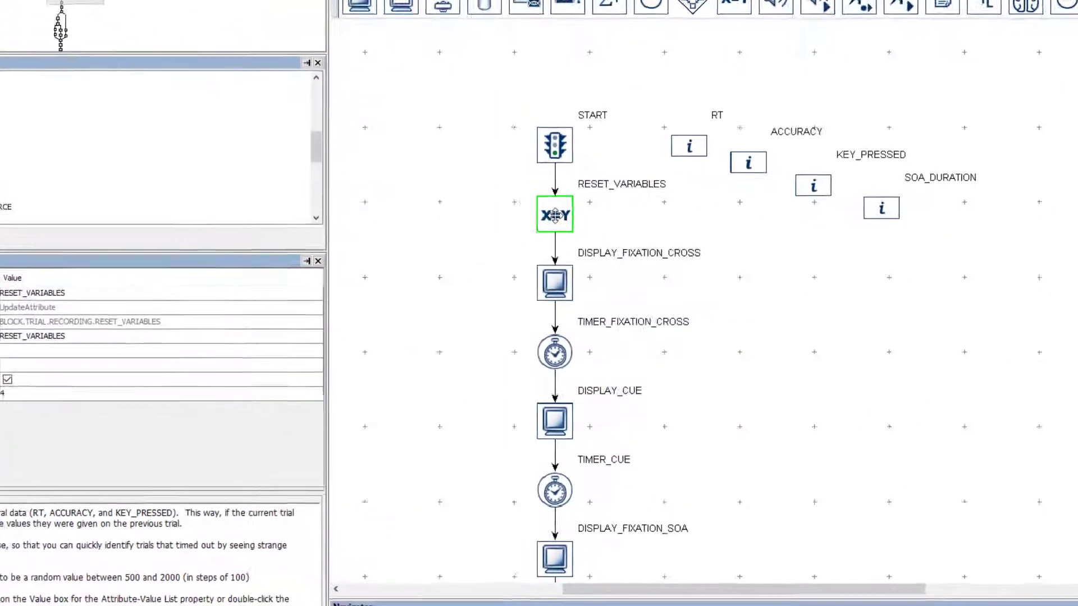
# Open RESET_VARIABLES' attribute-value list and select the KEY_PRESSED value cell
pyautogui.doubleClick(555, 215)
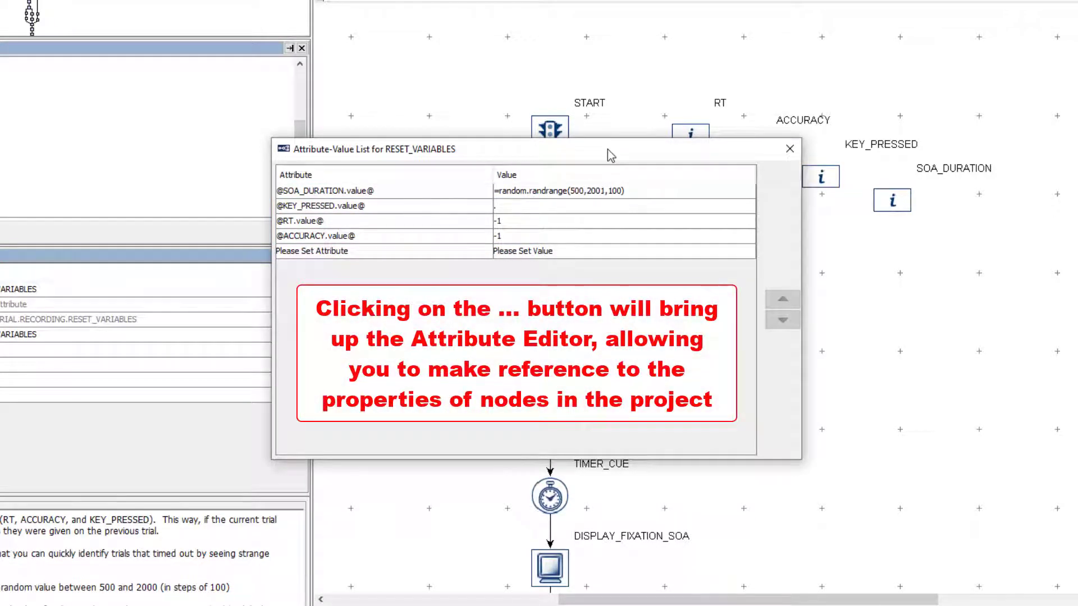
pyautogui.click(478, 209)
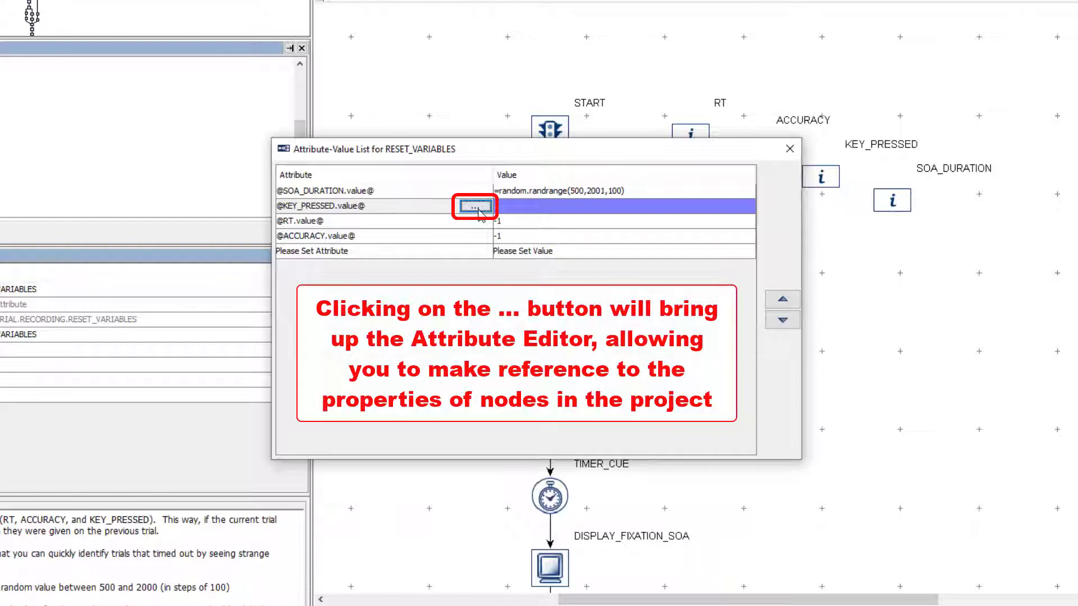
# Rebuild the KEY_PRESSED row's reference to the KEY_PRESSED variable's Value attribute
pyautogui.click(478, 209)
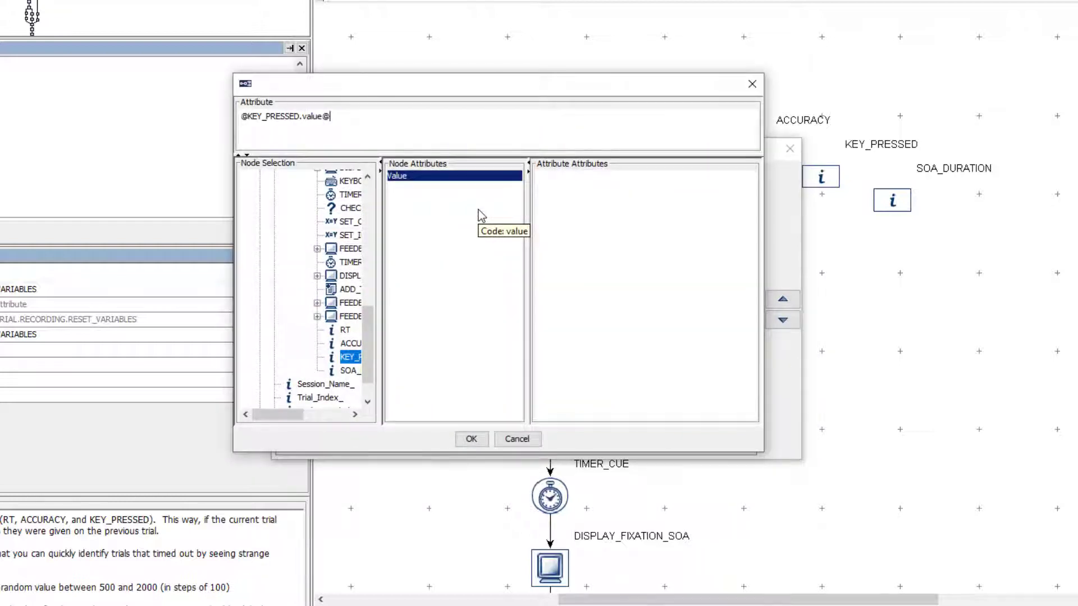
pyautogui.moveTo(365, 112); pyautogui.dragTo(195, 111)
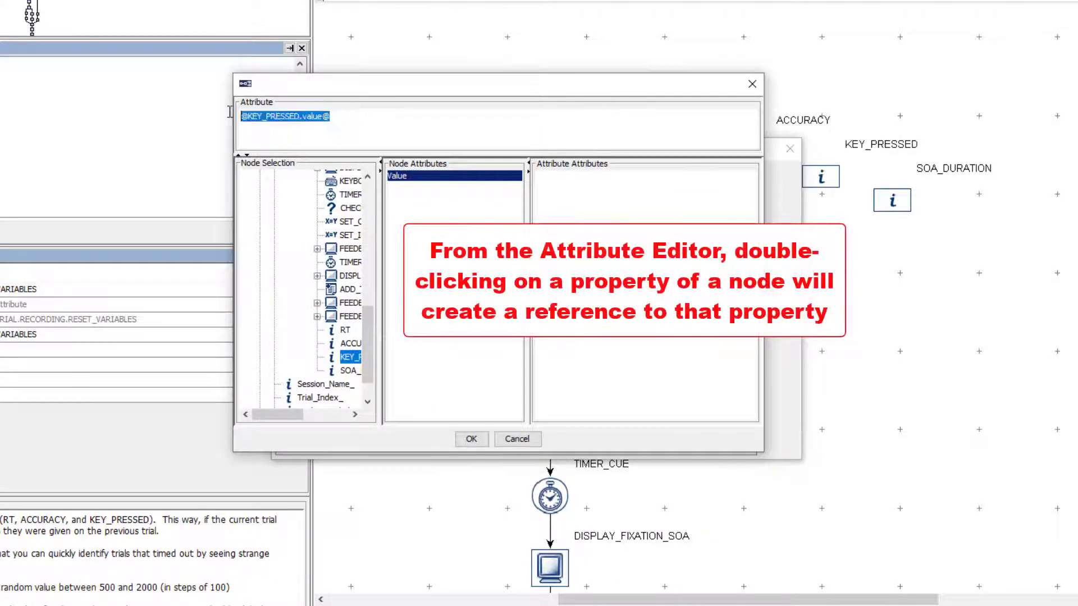
pyautogui.press('Delete')
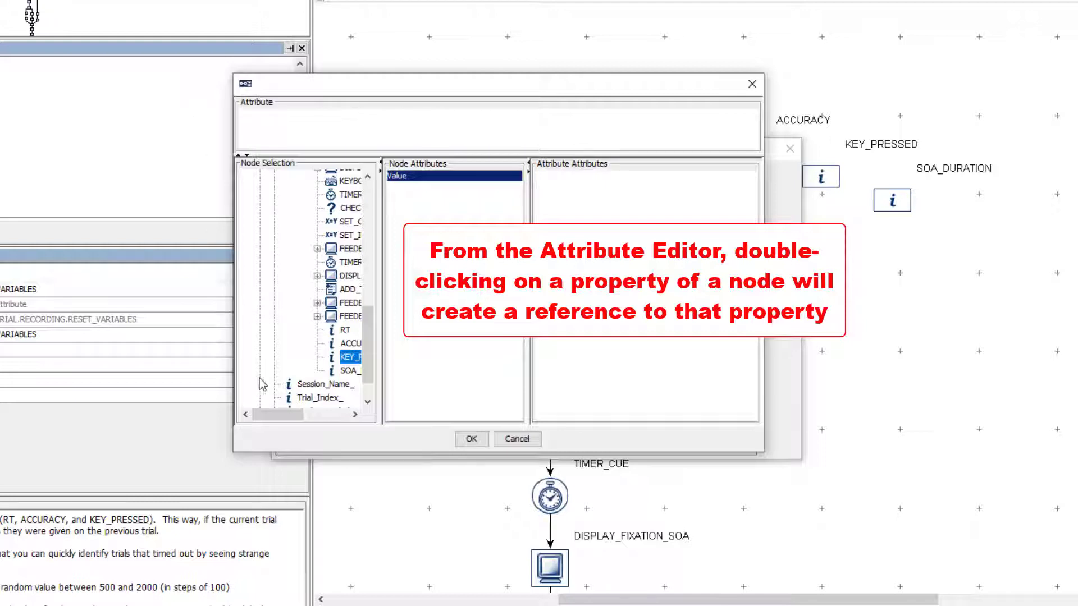
pyautogui.moveTo(271, 415); pyautogui.dragTo(292, 415)
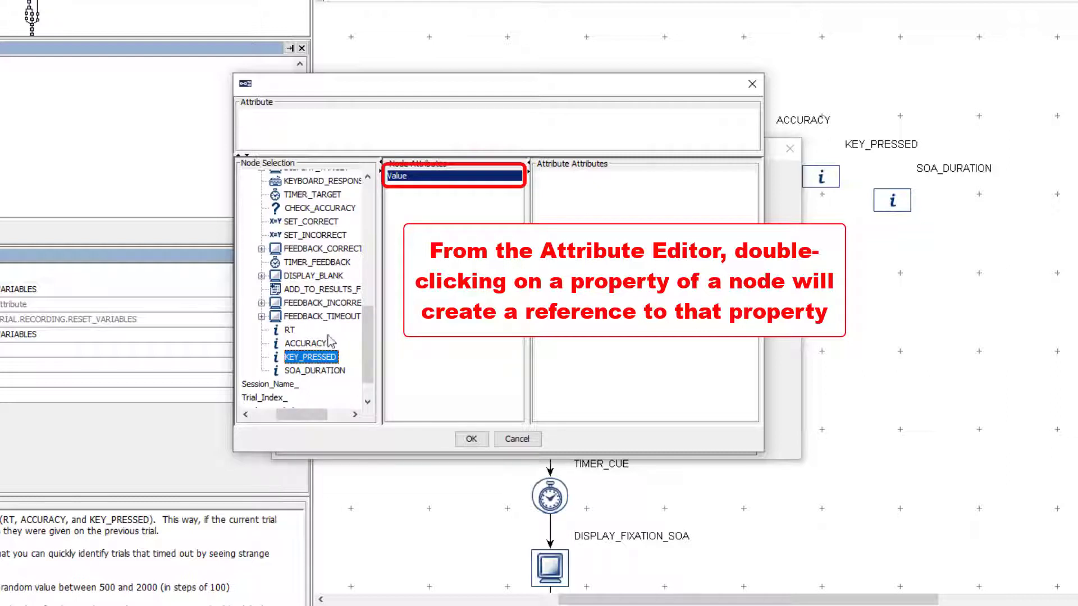
pyautogui.doubleClick(406, 179)
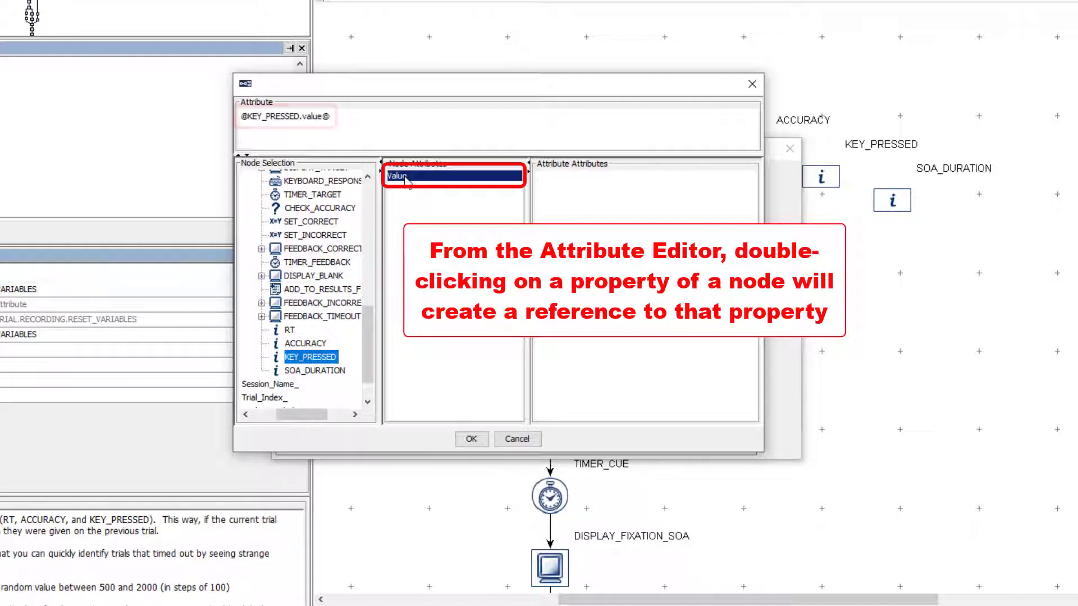
pyautogui.click(476, 441)
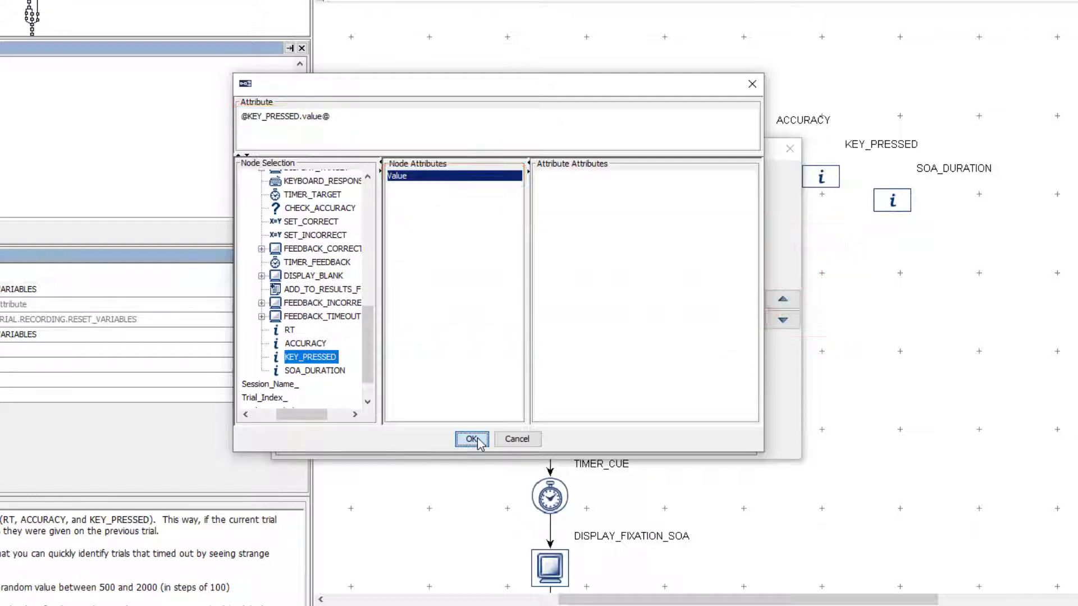
pyautogui.click(474, 441)
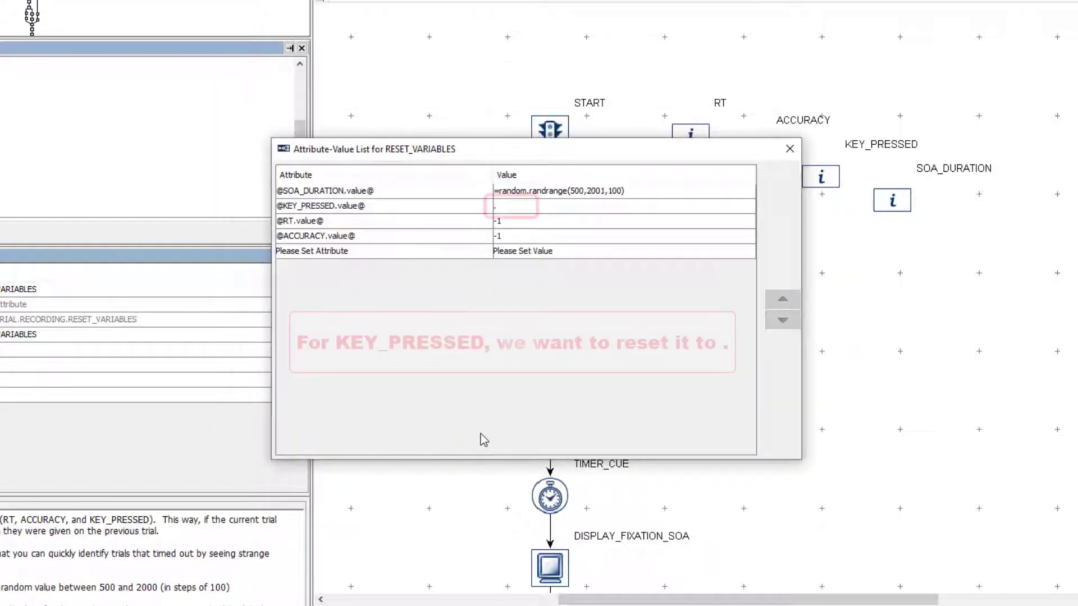
# Set KEY_PRESSED's reset value to a period '.' in RESET_VARIABLES
pyautogui.doubleClick(535, 216)
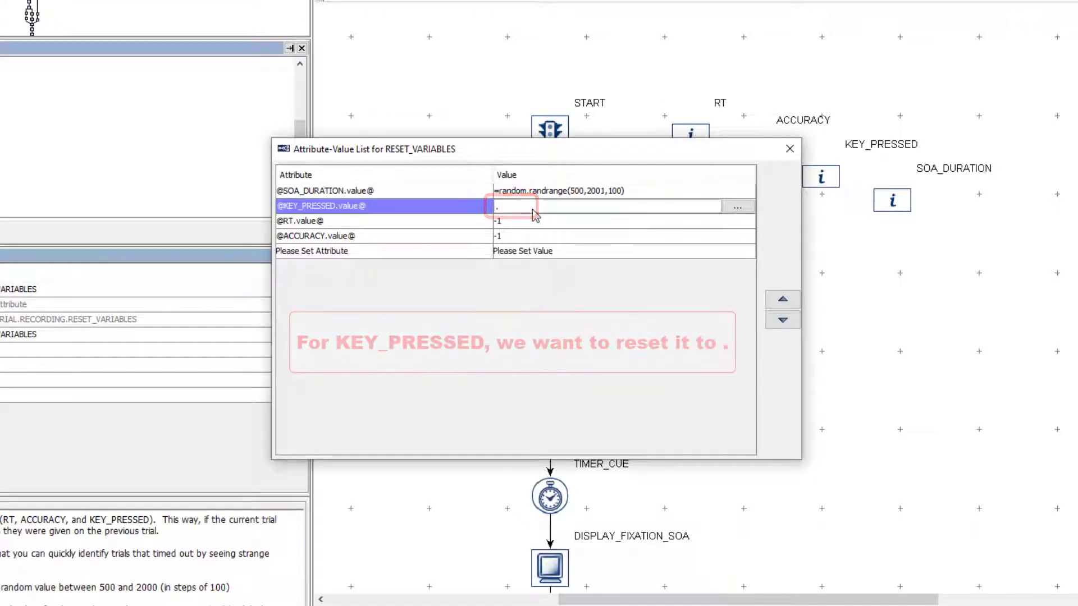
pyautogui.press('Return')
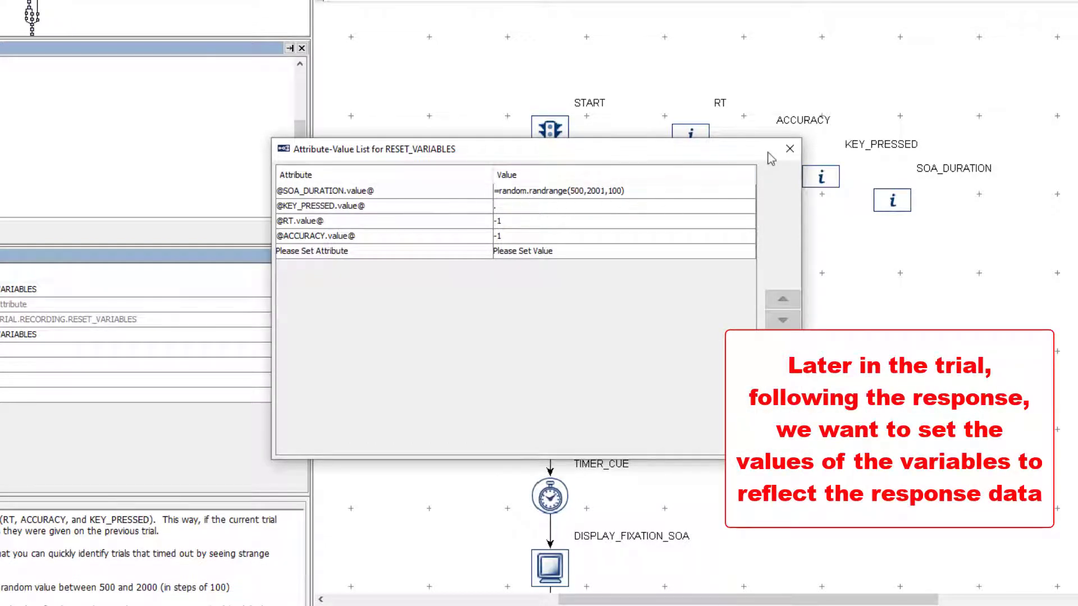
# Close the RESET_VARIABLES list and review CHECK_ACCURACY's comparison against correctResponse
pyautogui.click(788, 151)
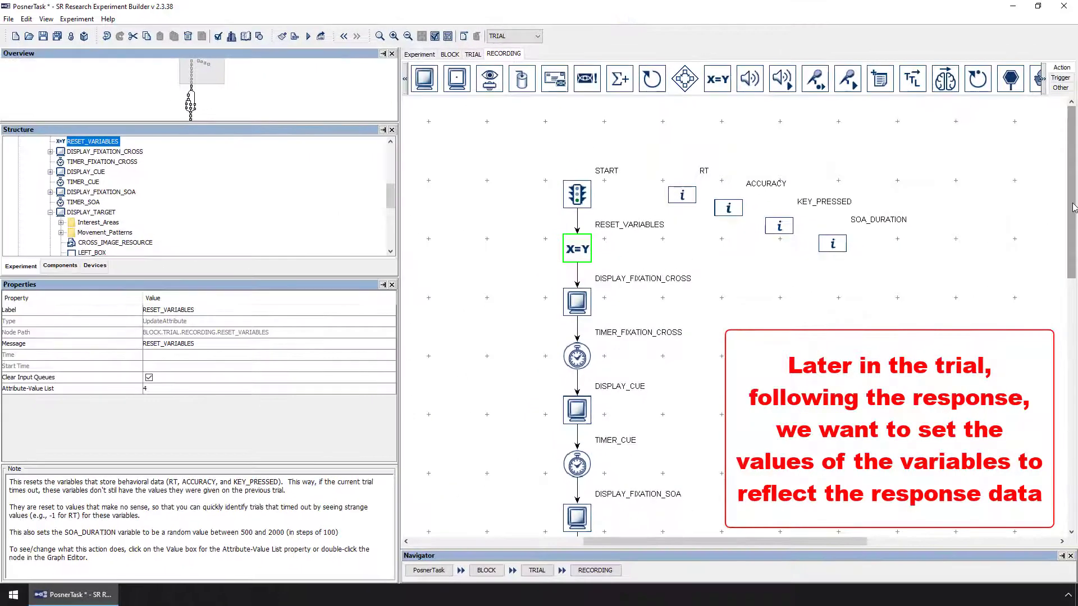
pyautogui.moveTo(1074, 207); pyautogui.dragTo(1073, 347)
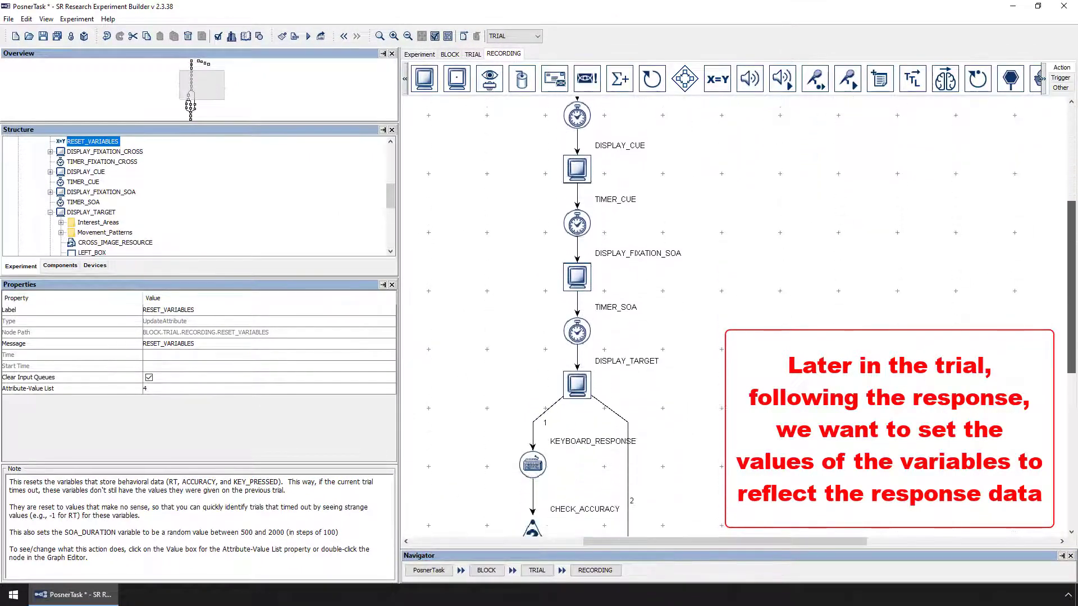
pyautogui.scroll(-1, 724, 320)
pyautogui.scroll(-1, 724, 320)
pyautogui.scroll(-1, 725, 321)
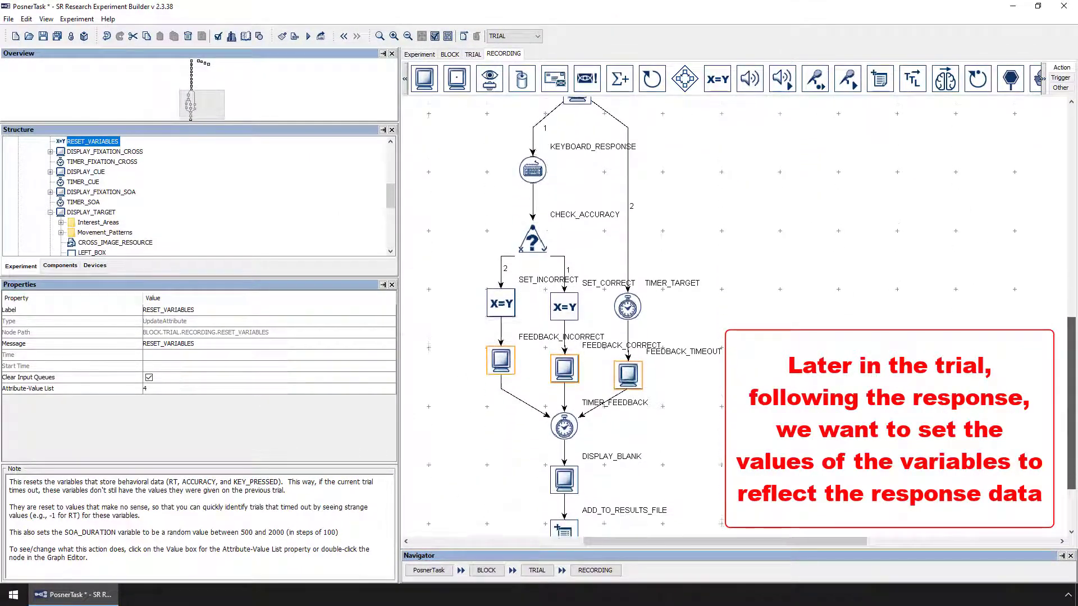
pyautogui.scroll(-1, 725, 320)
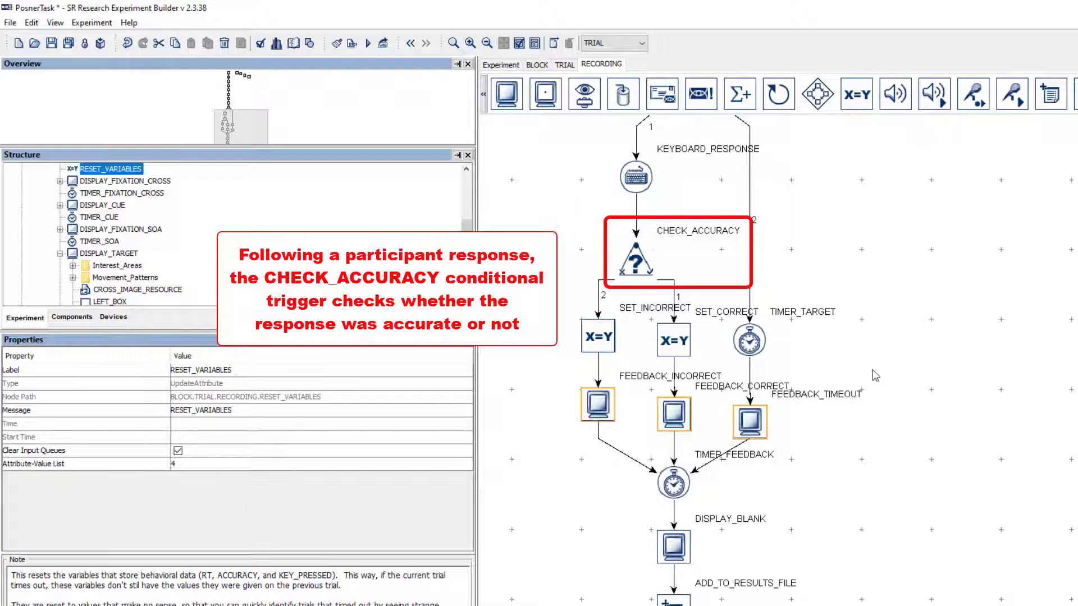
pyautogui.click(639, 270)
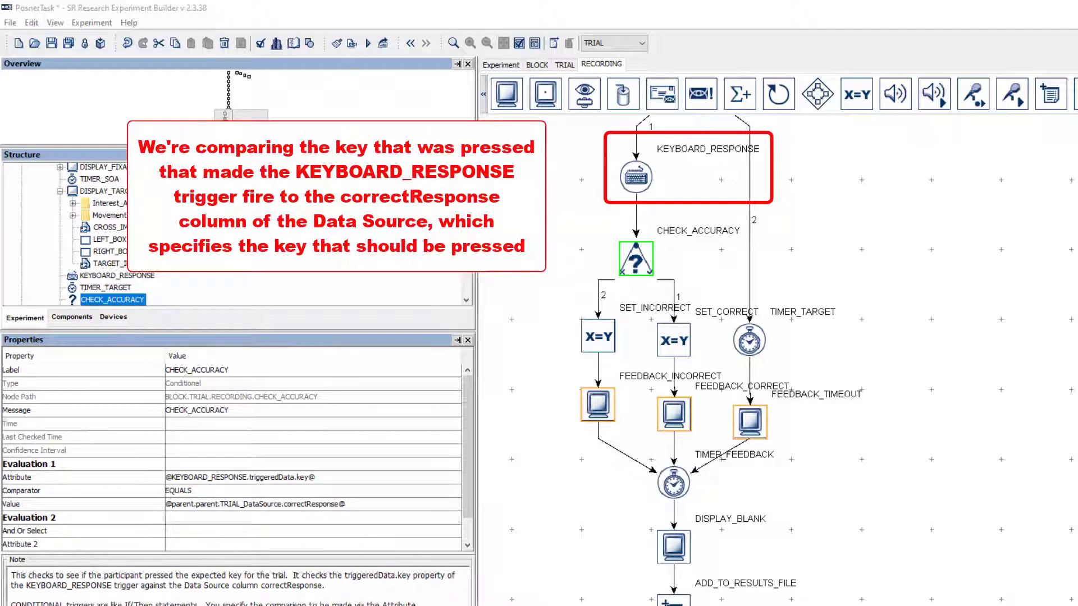
# Review KEYBOARD_RESPONSE, the TRIAL data source's correctResponse column, then return to RECORDING
pyautogui.click(634, 177)
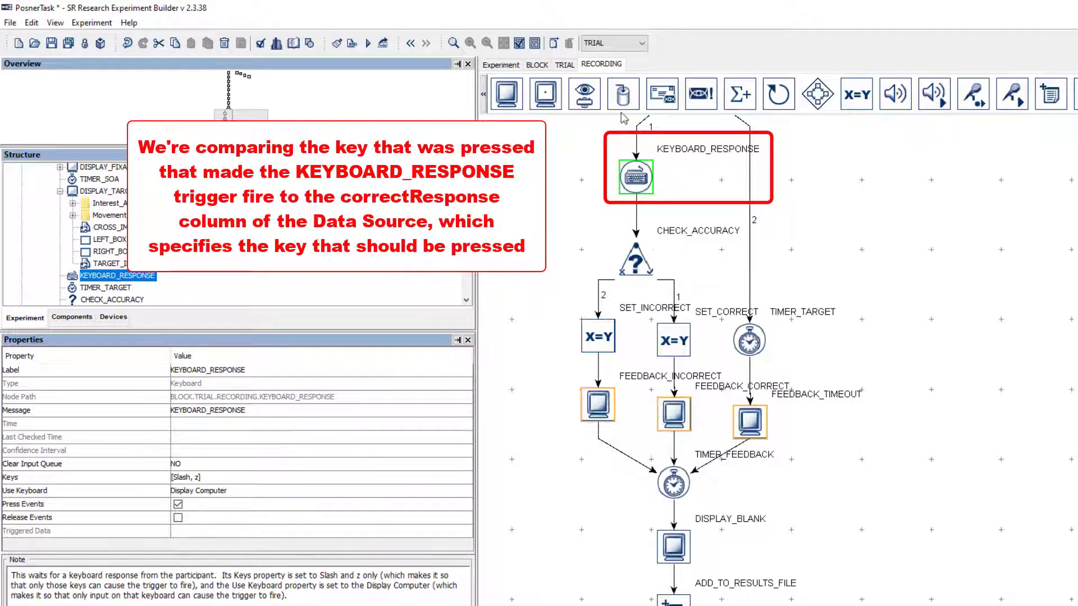
pyautogui.click(624, 44)
pyautogui.click(624, 57)
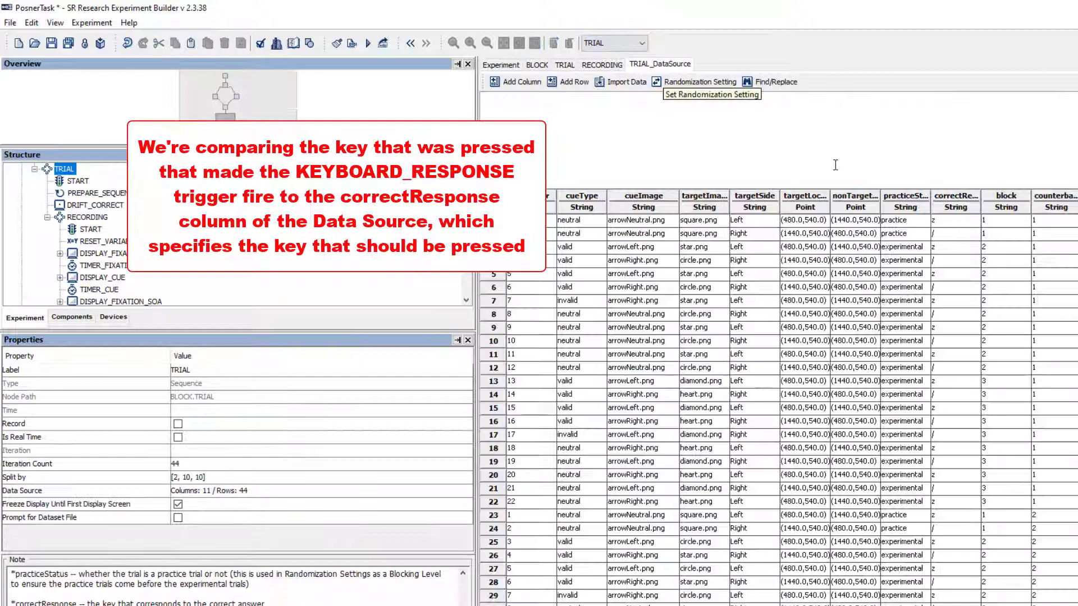
pyautogui.moveTo(981, 196); pyautogui.dragTo(1008, 196)
pyautogui.click(989, 201)
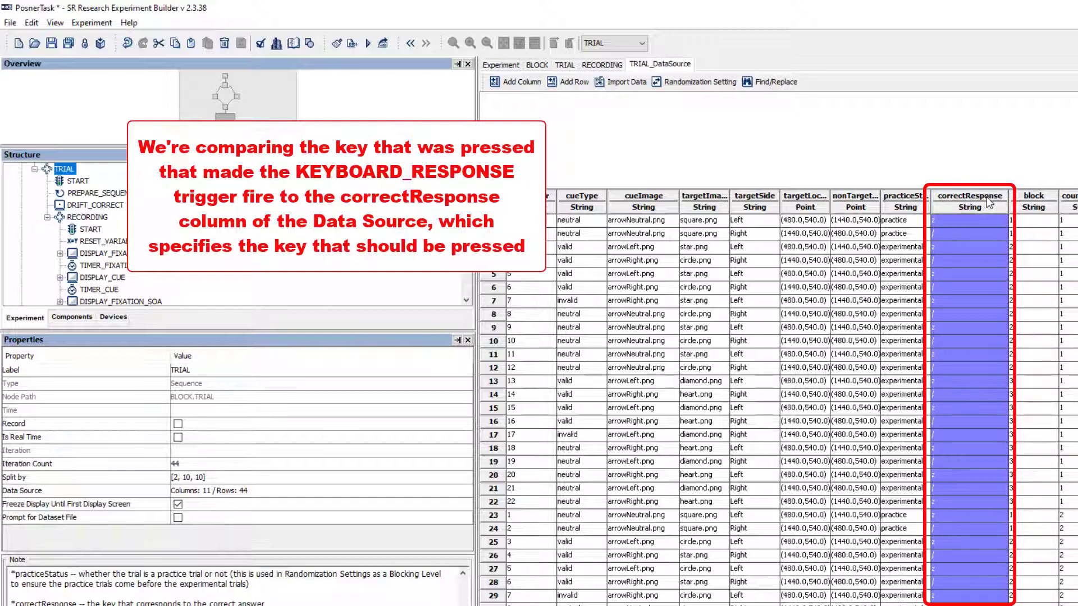
pyautogui.click(602, 66)
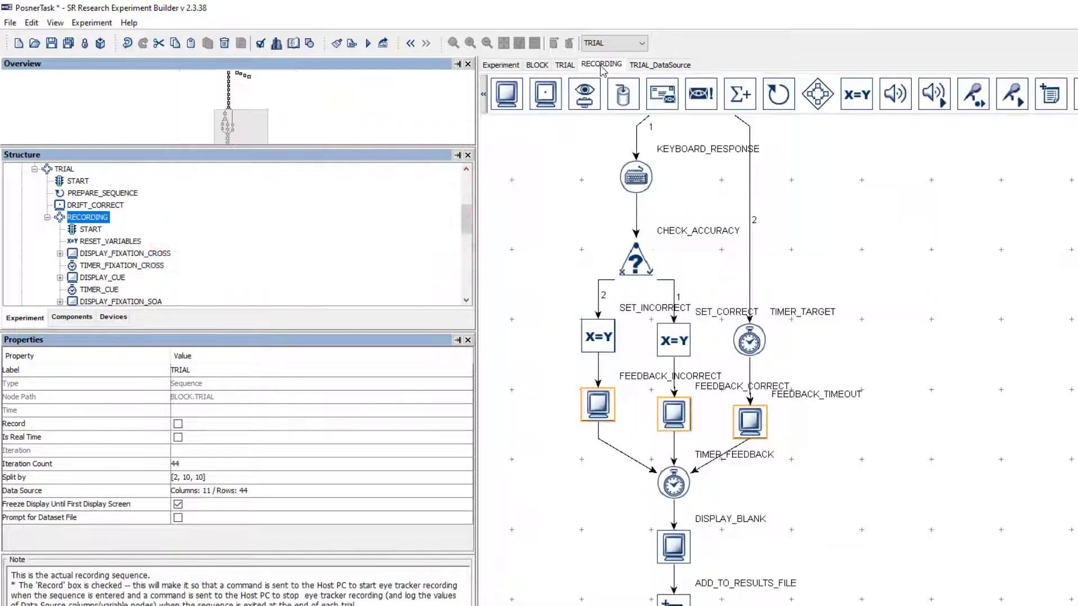
# Select CHECK_ACCURACY and open SET_CORRECT's attribute-value list
pyautogui.click(640, 263)
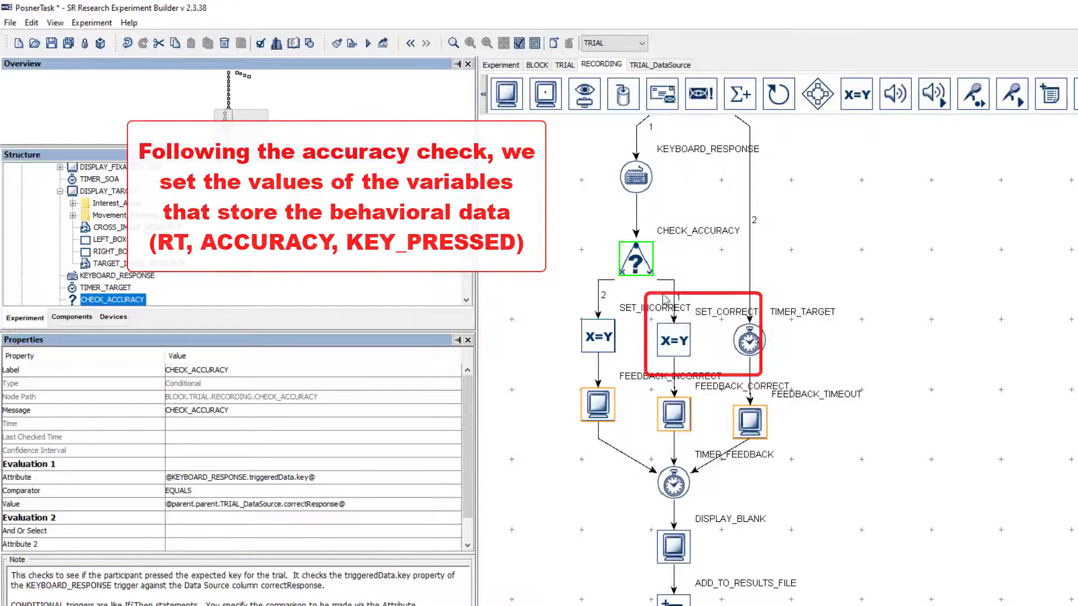
pyautogui.doubleClick(676, 337)
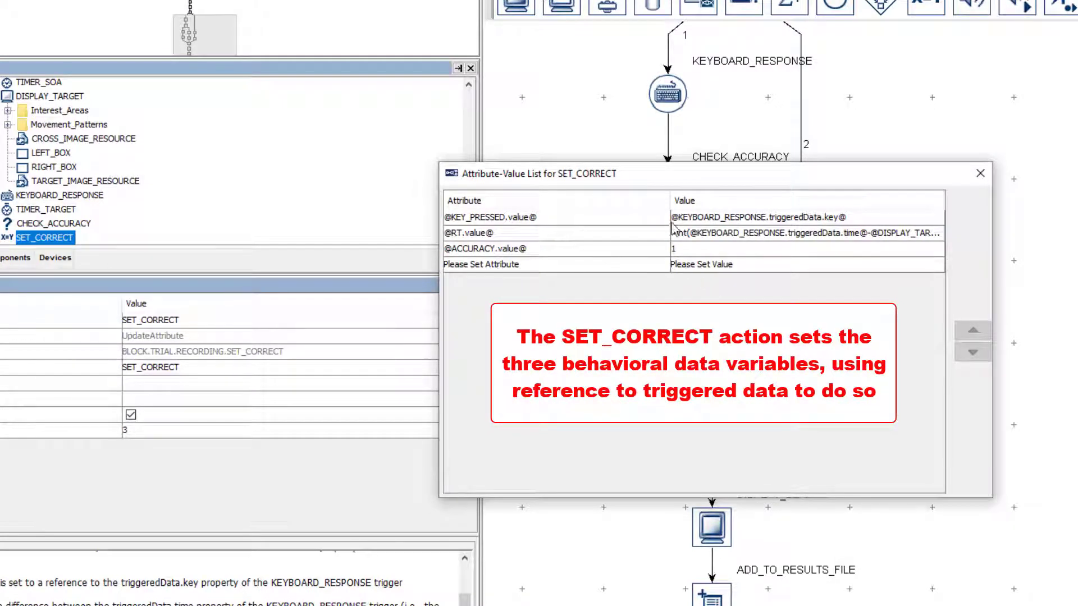
# Rebuild SET_CORRECT's KEY_PRESSED value as KEYBOARD_RESPONSE's Triggered Data > Key reference
pyautogui.moveTo(671, 200); pyautogui.dragTo(625, 202)
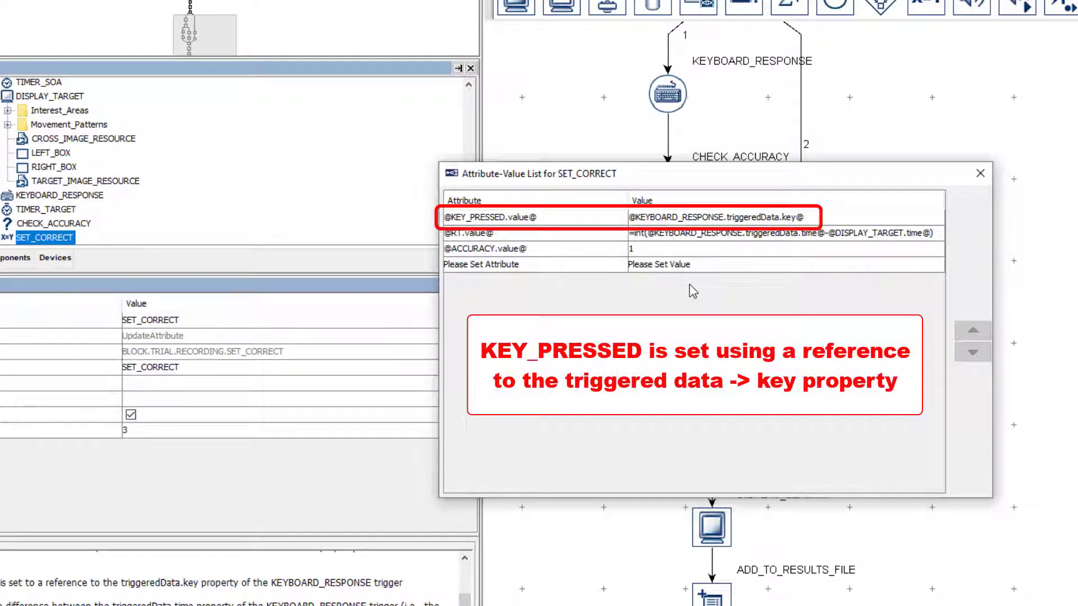
pyautogui.click(928, 213)
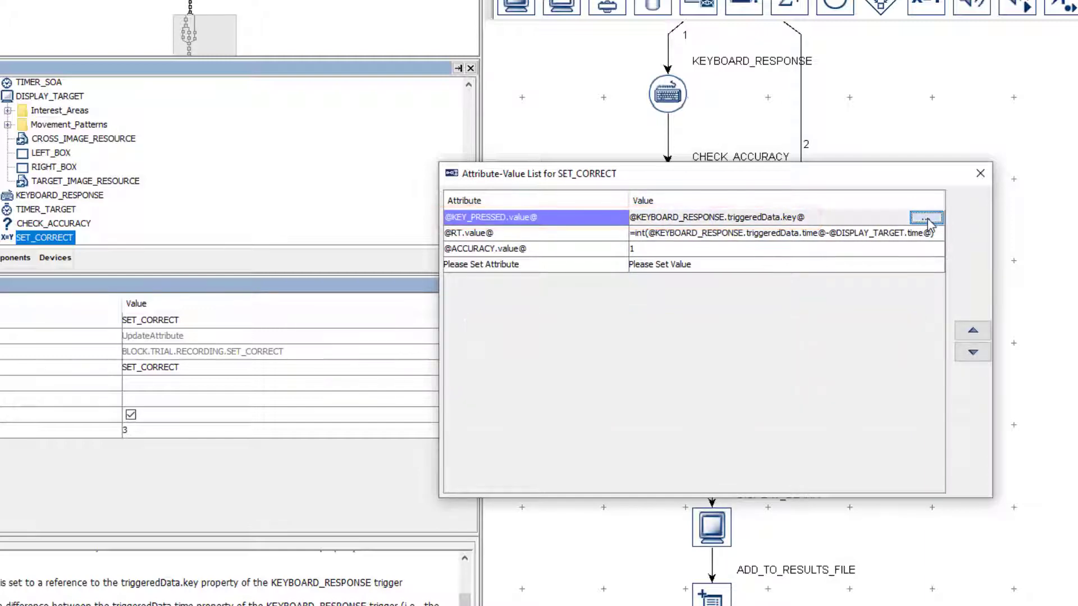
pyautogui.click(928, 218)
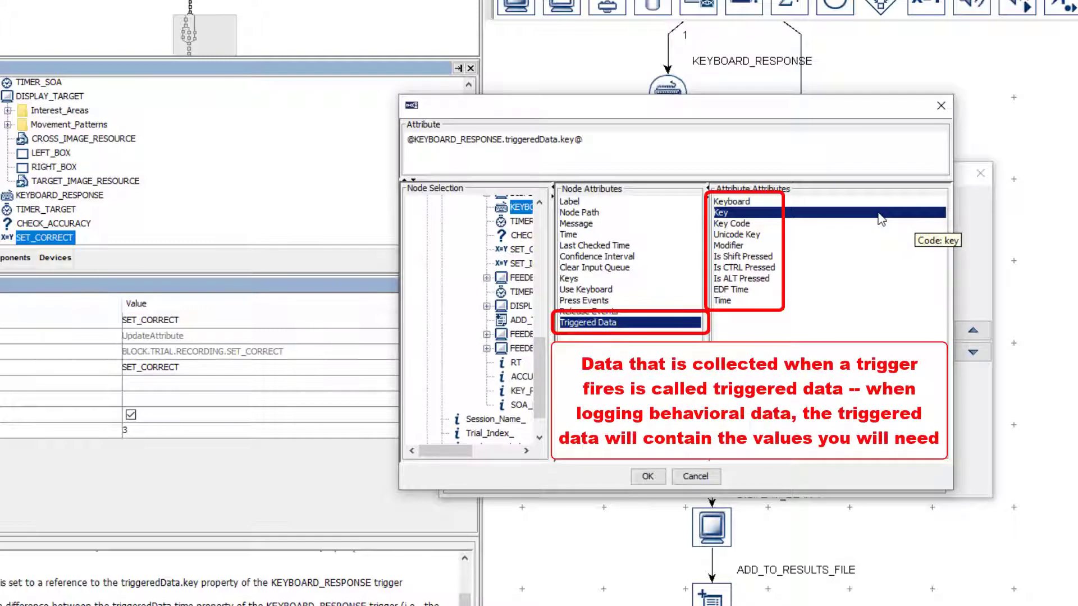
pyautogui.moveTo(608, 140); pyautogui.dragTo(380, 137)
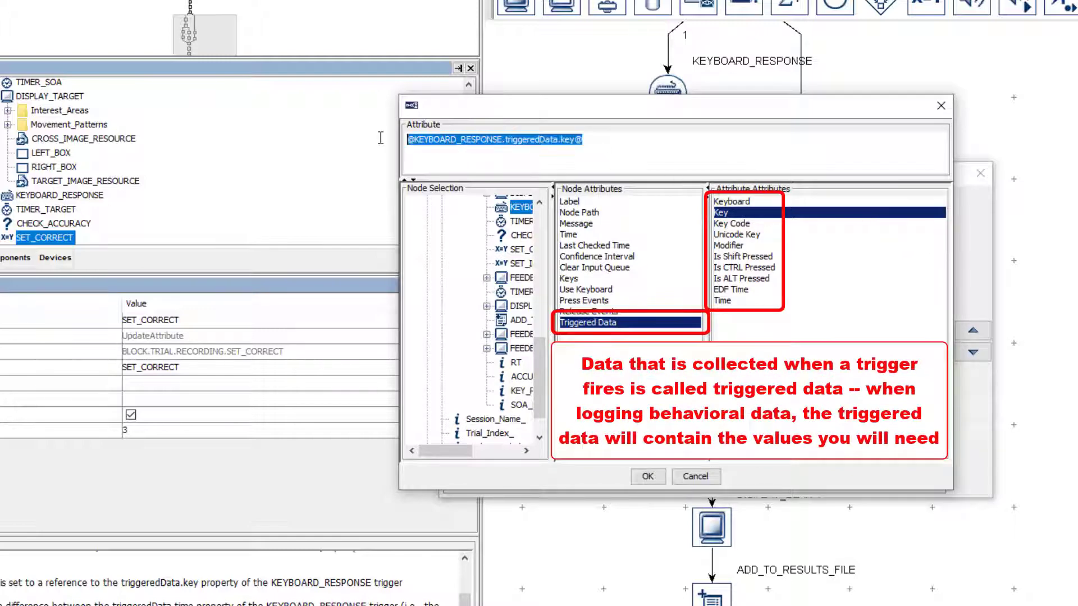
pyautogui.press('Delete')
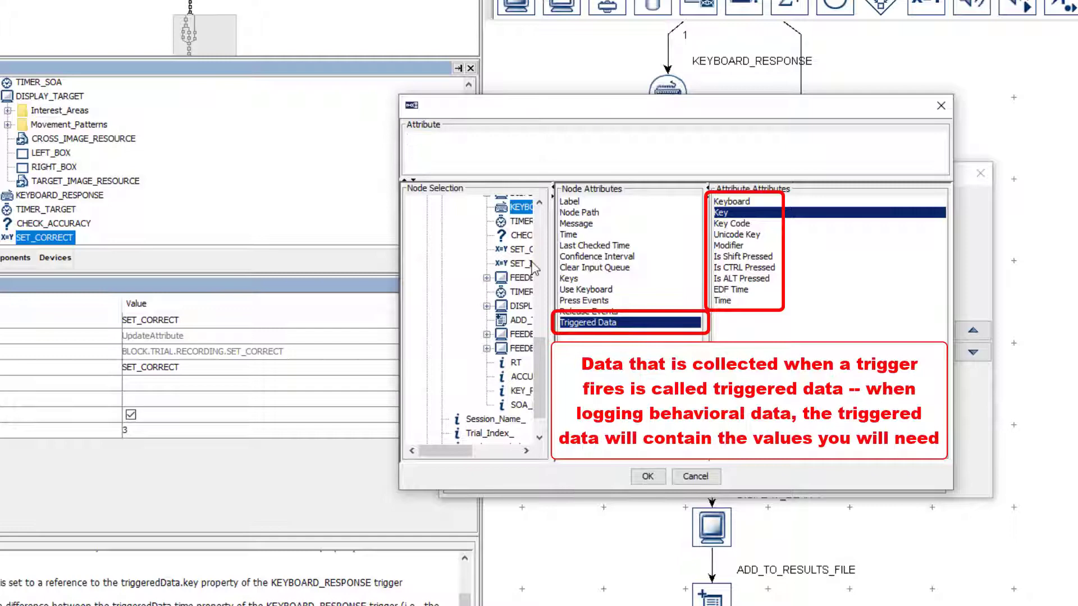
pyautogui.click(588, 323)
pyautogui.click(724, 216)
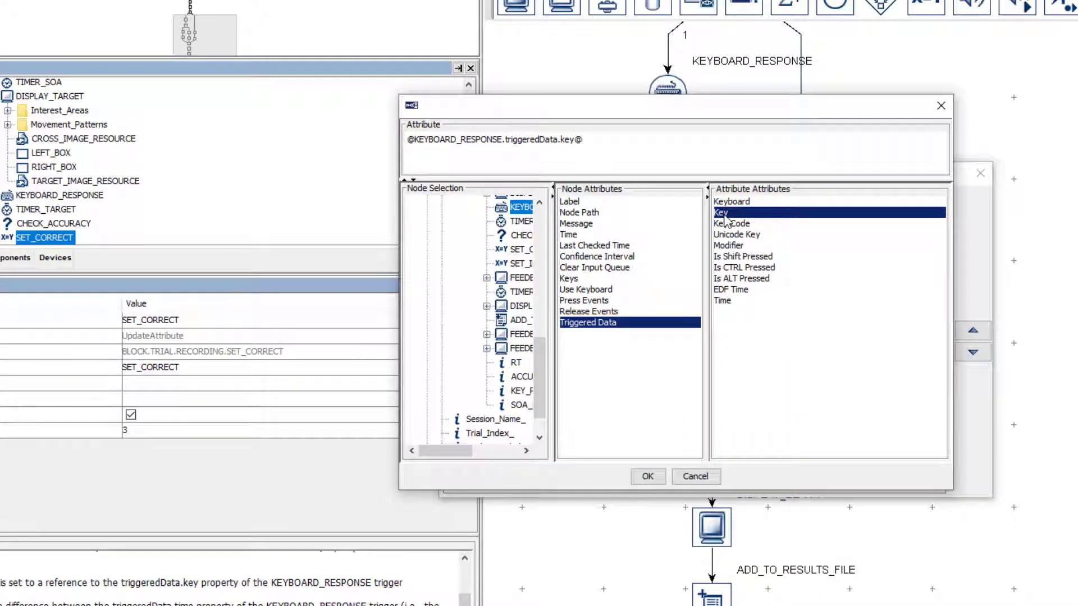
pyautogui.click(648, 477)
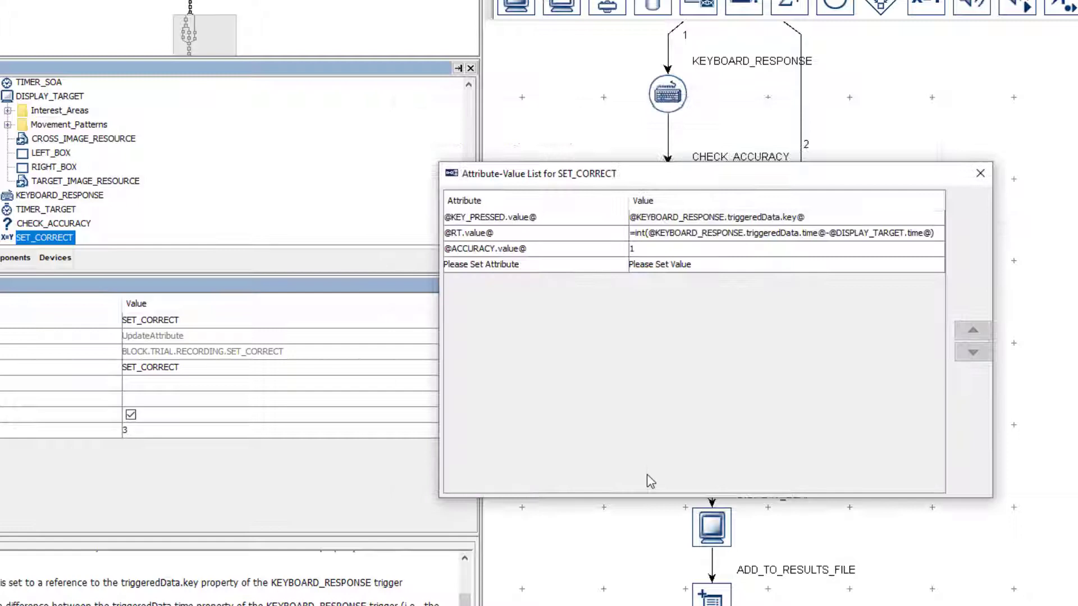
pyautogui.click(935, 239)
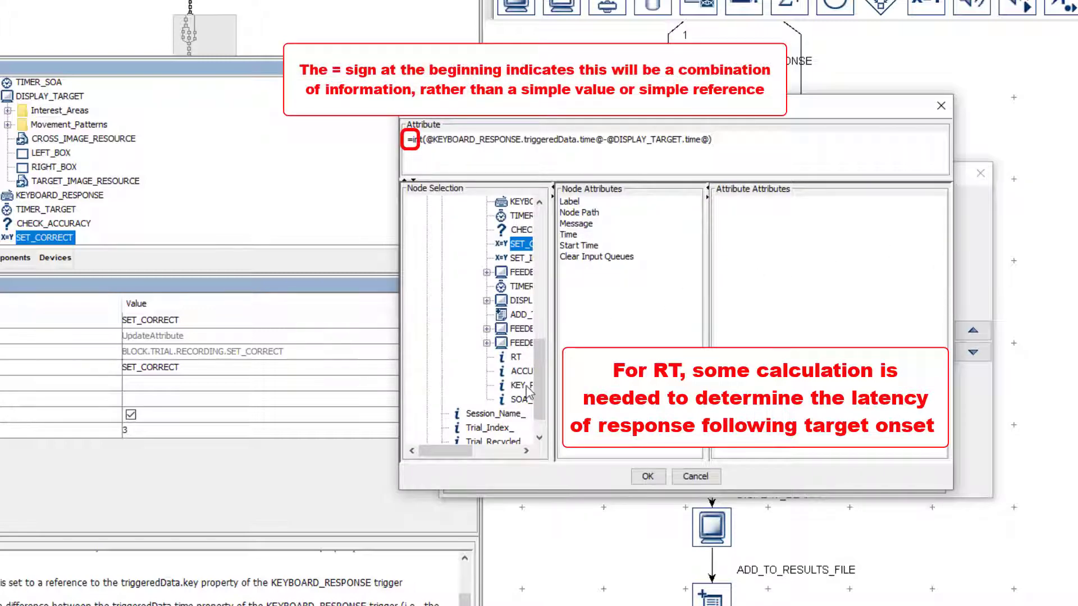
pyautogui.moveTo(451, 451); pyautogui.dragTo(483, 458)
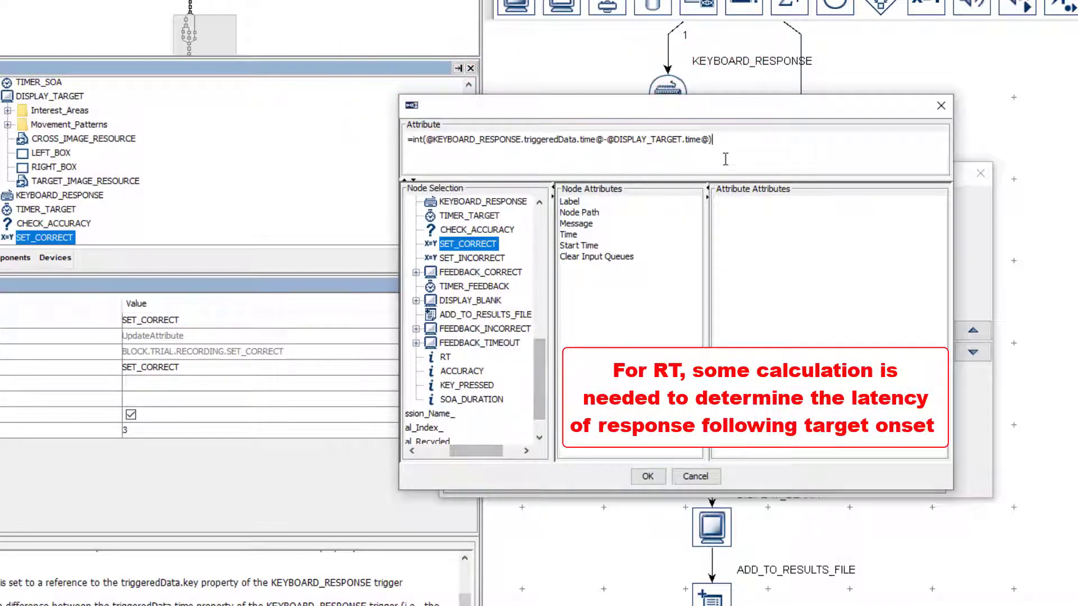
pyautogui.moveTo(732, 140); pyautogui.dragTo(375, 137)
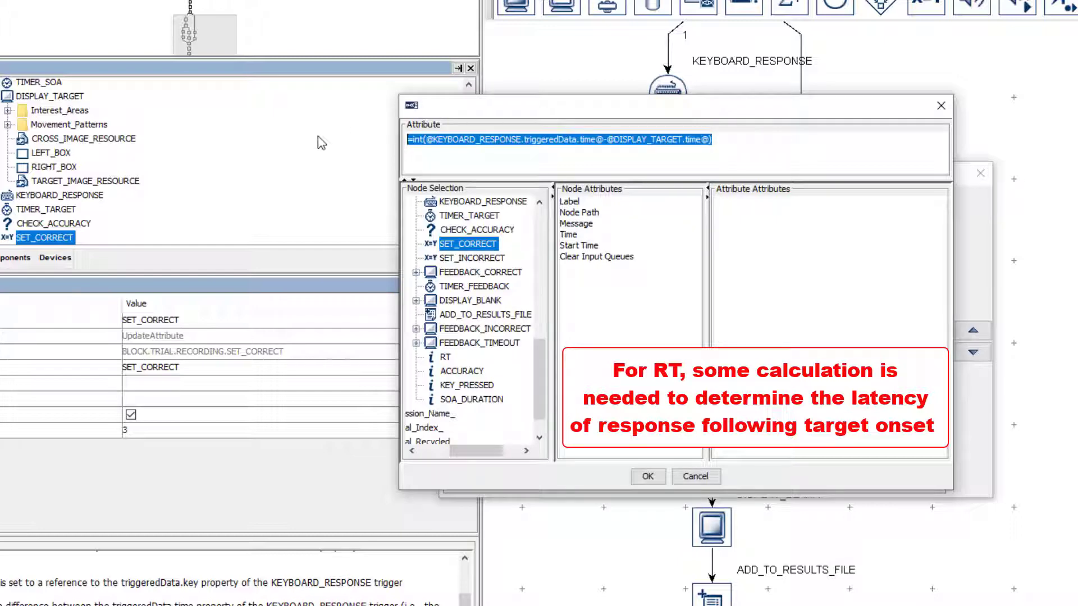
pyautogui.write('=int')
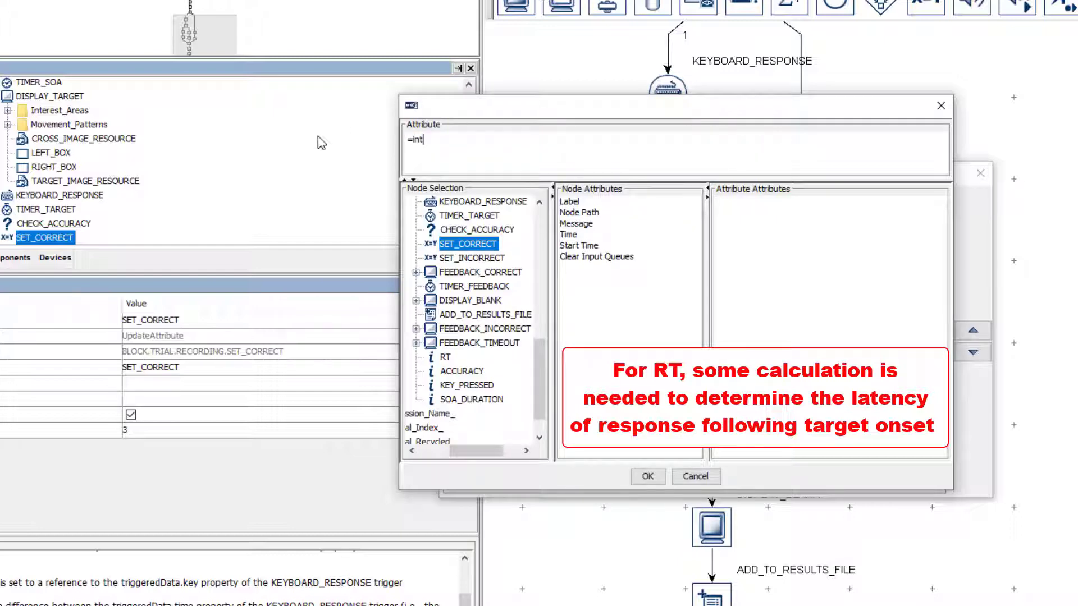
pyautogui.write('()')
pyautogui.press('Left')
pyautogui.click(459, 202)
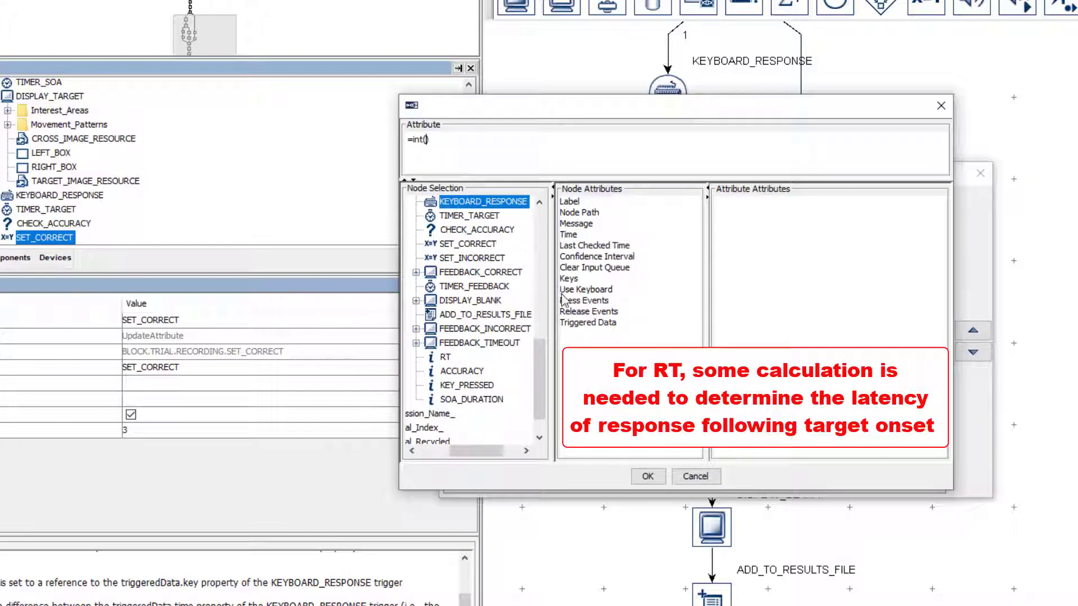
pyautogui.click(586, 324)
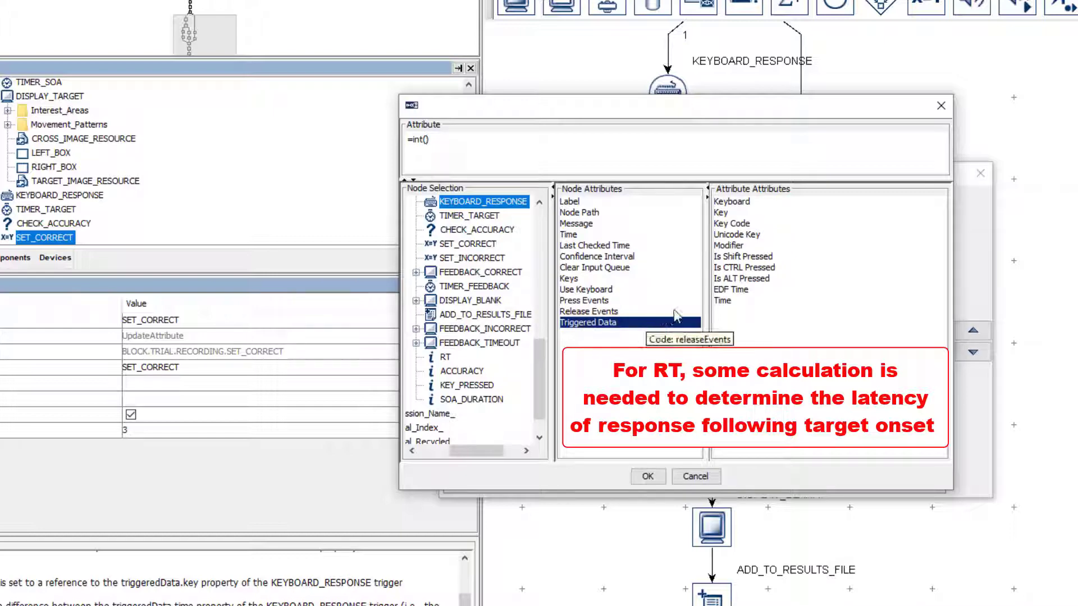
pyautogui.doubleClick(723, 302)
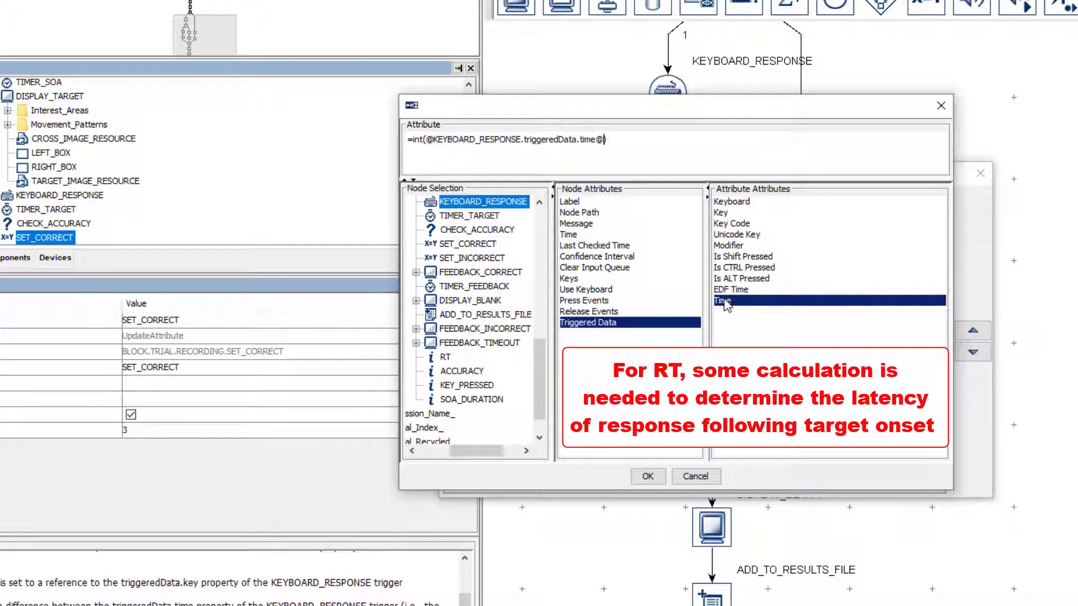
pyautogui.write('-')
pyautogui.scroll(2, 505, 287)
pyautogui.scroll(3, 510, 269)
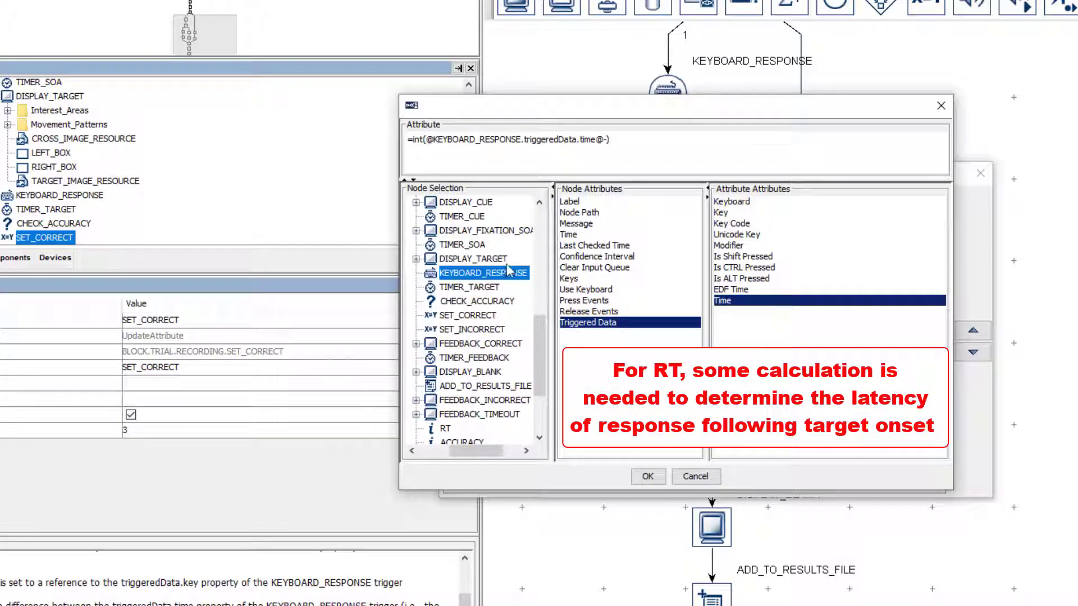
pyautogui.click(503, 260)
pyautogui.click(567, 235)
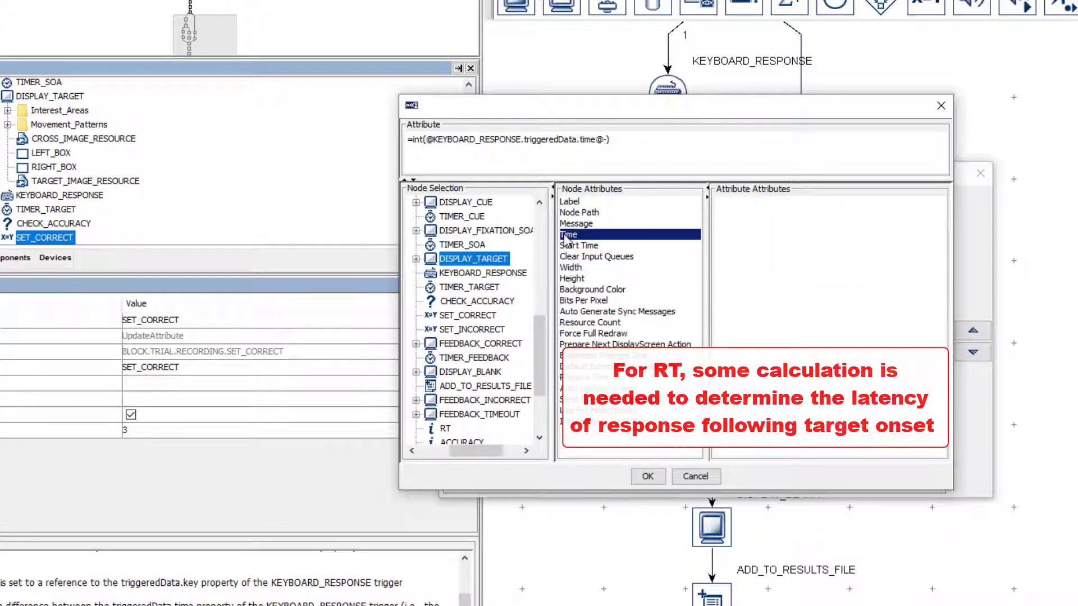
pyautogui.doubleClick(567, 235)
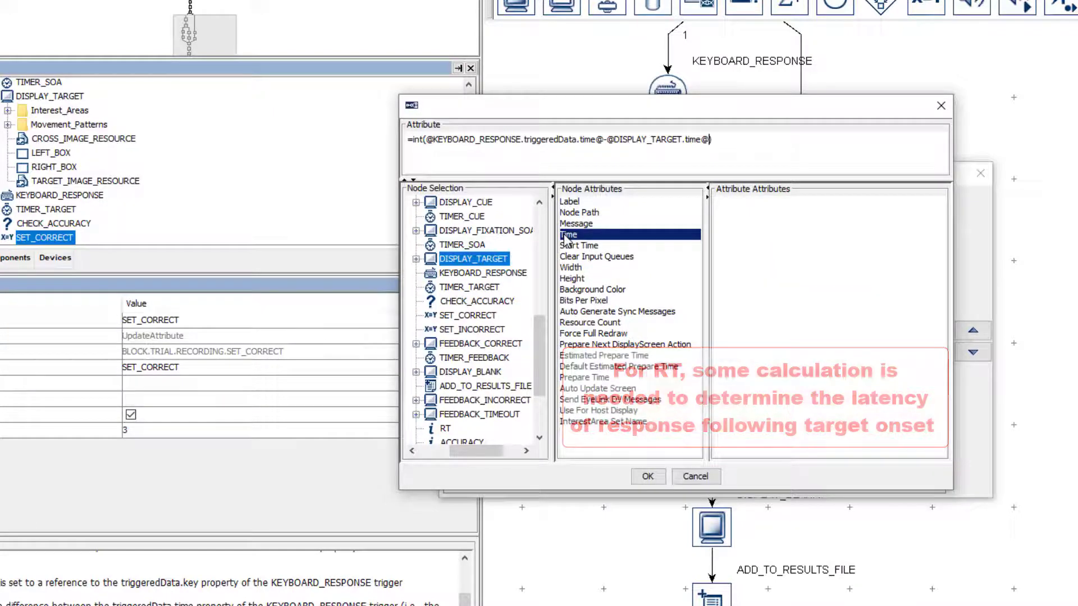
pyautogui.click(648, 477)
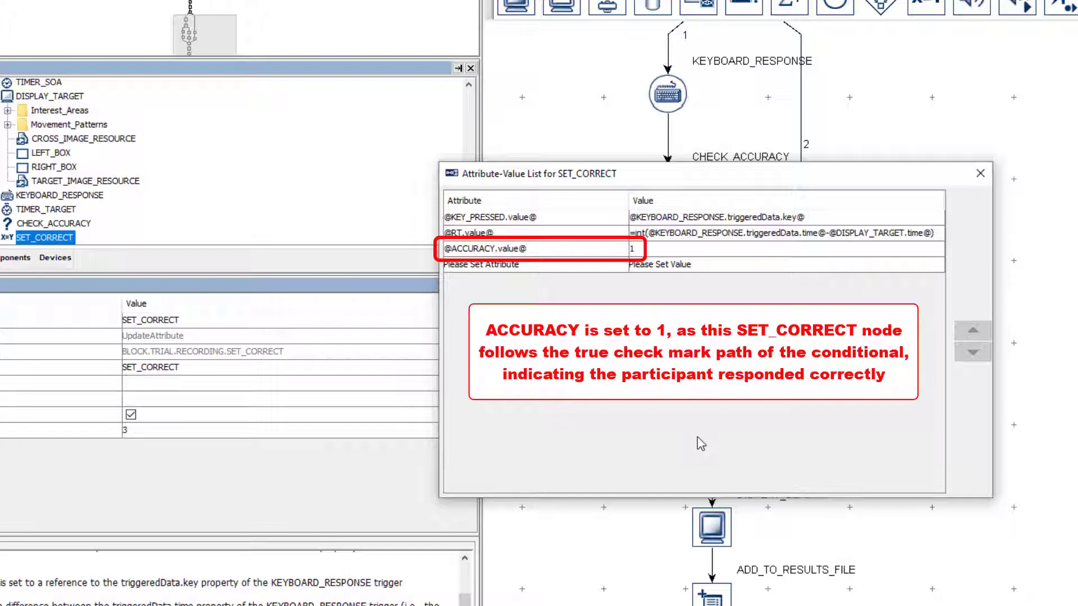
pyautogui.click(980, 173)
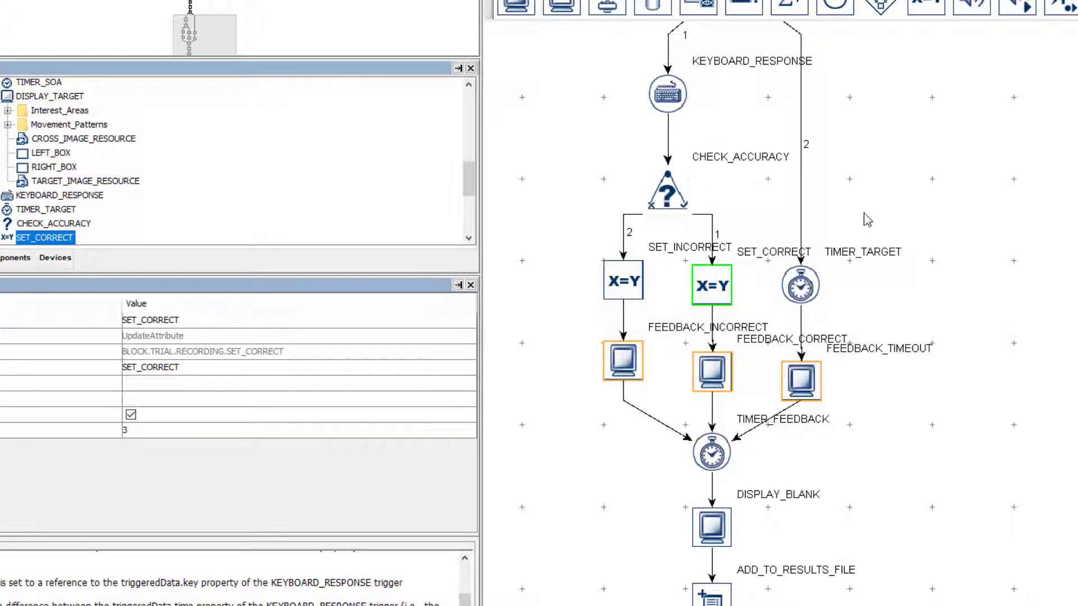
# Open SET_INCORRECT's attribute-value list and widen the Value column to read its ACCURACY 0 assignments
pyautogui.click(629, 285)
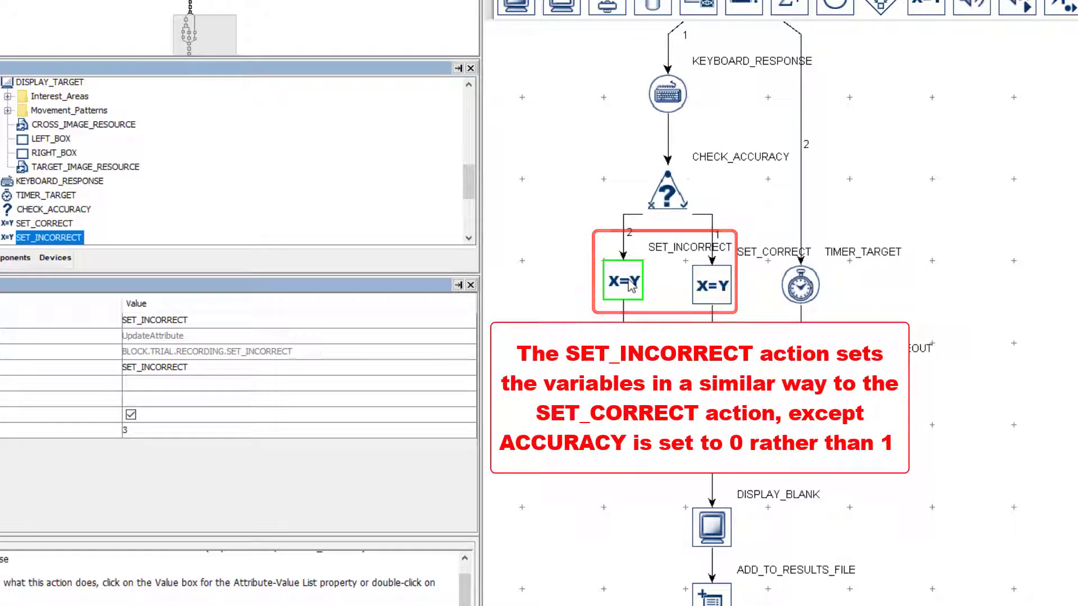
pyautogui.doubleClick(630, 285)
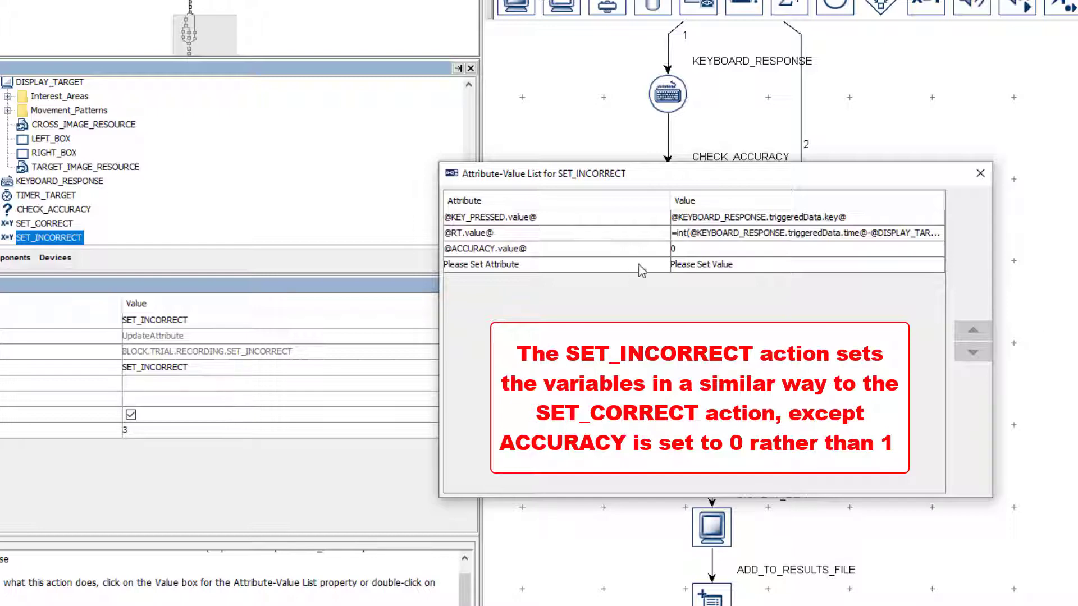
pyautogui.moveTo(671, 201); pyautogui.dragTo(607, 201)
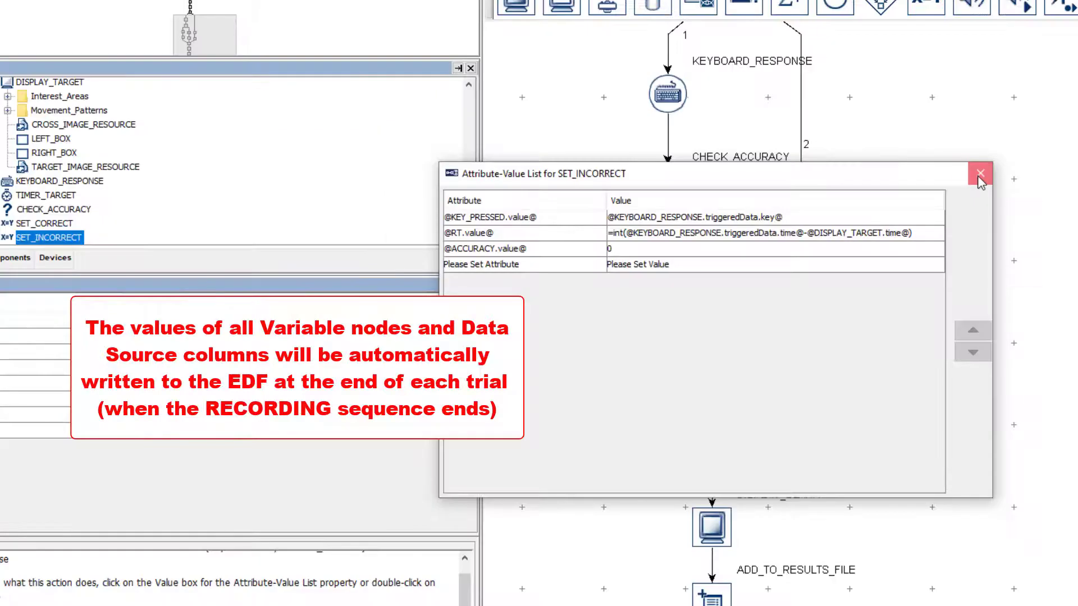
# Close the SET_INCORRECT value list, leaving the TRIAL data source table shown
pyautogui.click(979, 176)
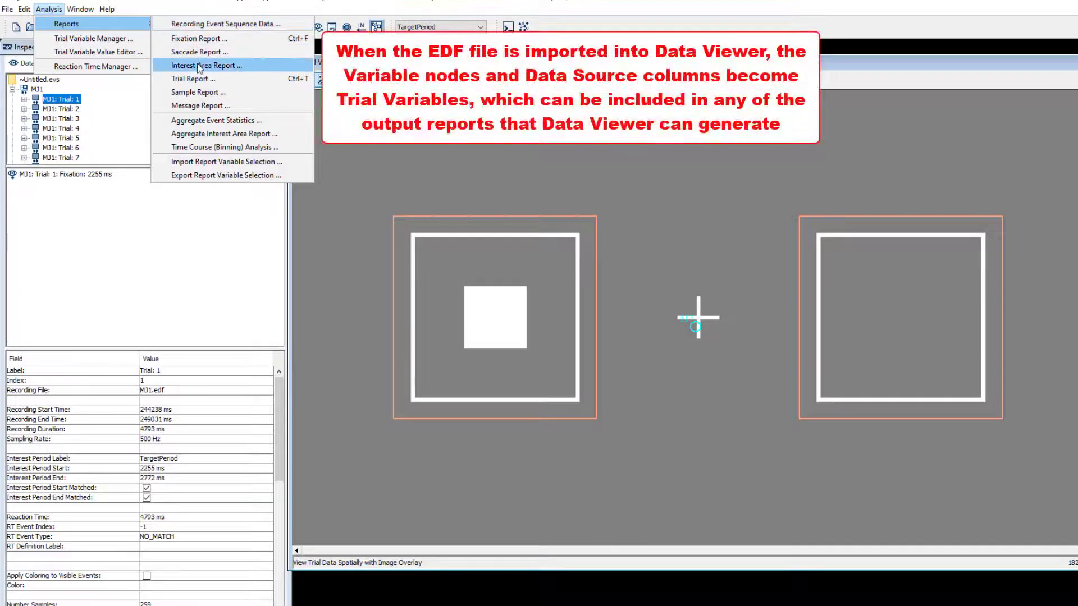
# Start an Interest Area Output Report from the Analysis menu in EyeLink Data Viewer
pyautogui.click(200, 68)
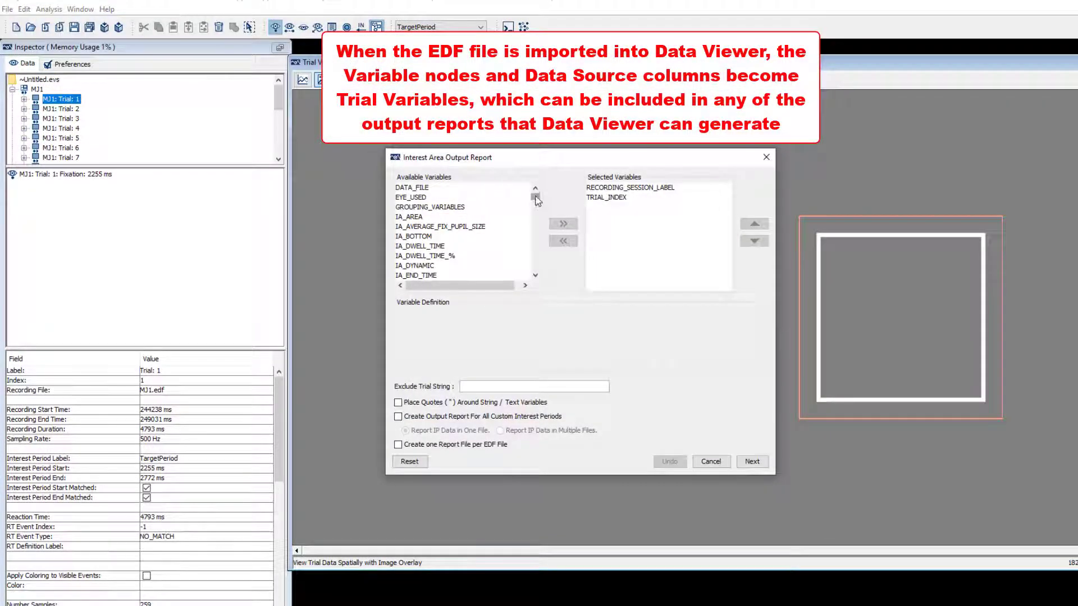
pyautogui.moveTo(536, 199); pyautogui.dragTo(538, 267)
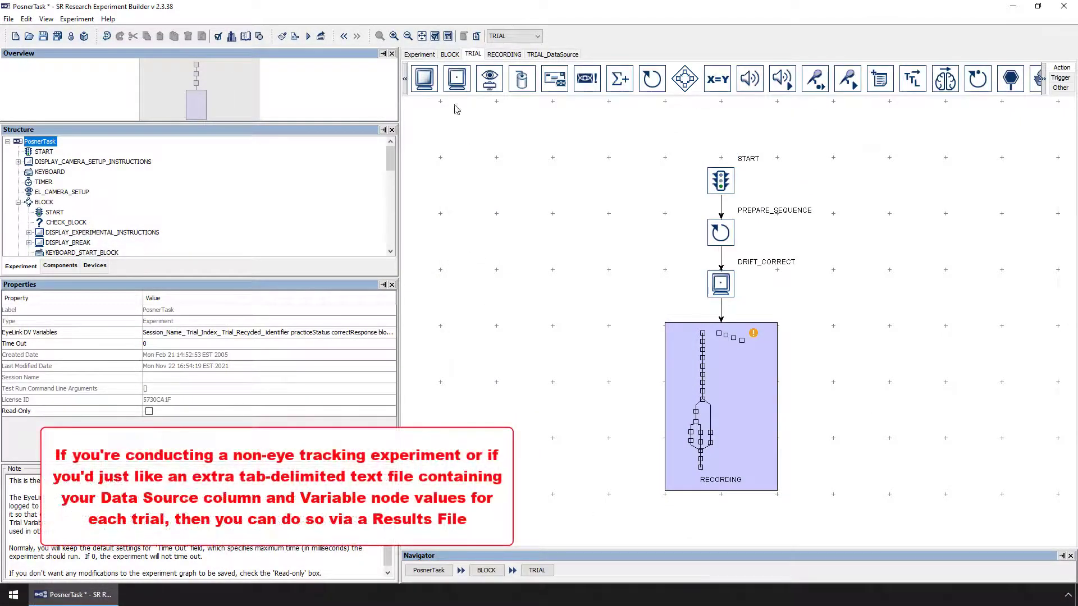
# Confirm RESULTS_FILE's Columns include all data source columns plus RT, ACCURACY, KEY_PRESSED and SOA_DURATION
pyautogui.click(421, 55)
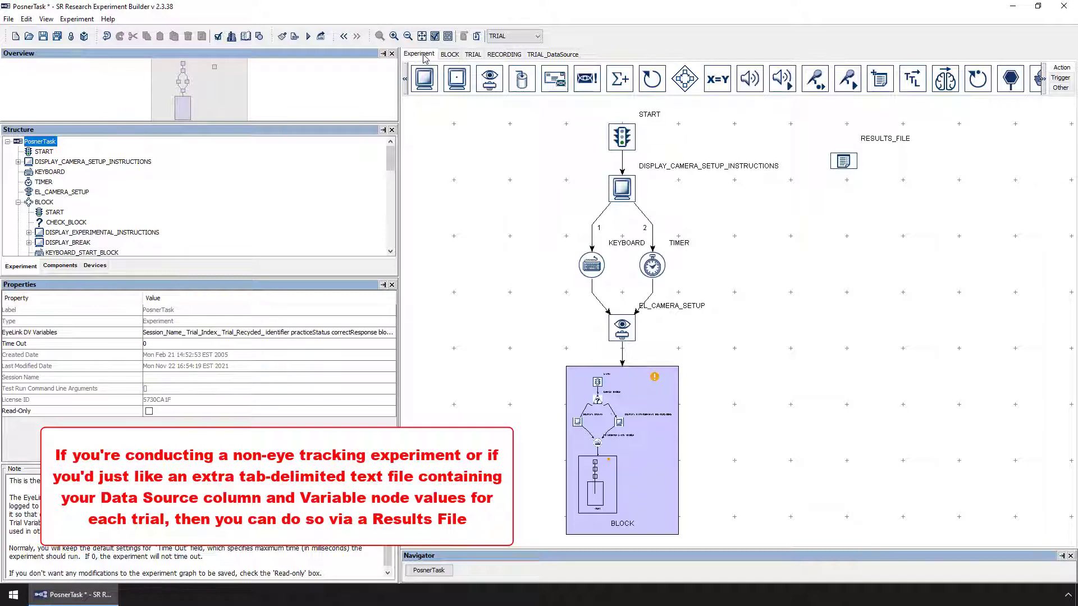
pyautogui.click(844, 162)
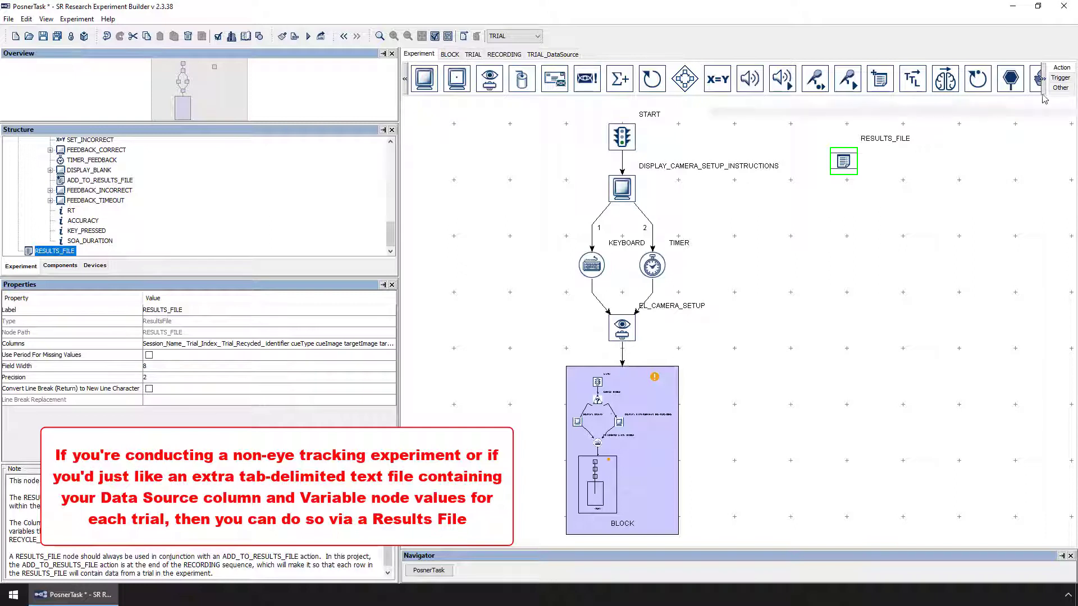
pyautogui.click(1060, 89)
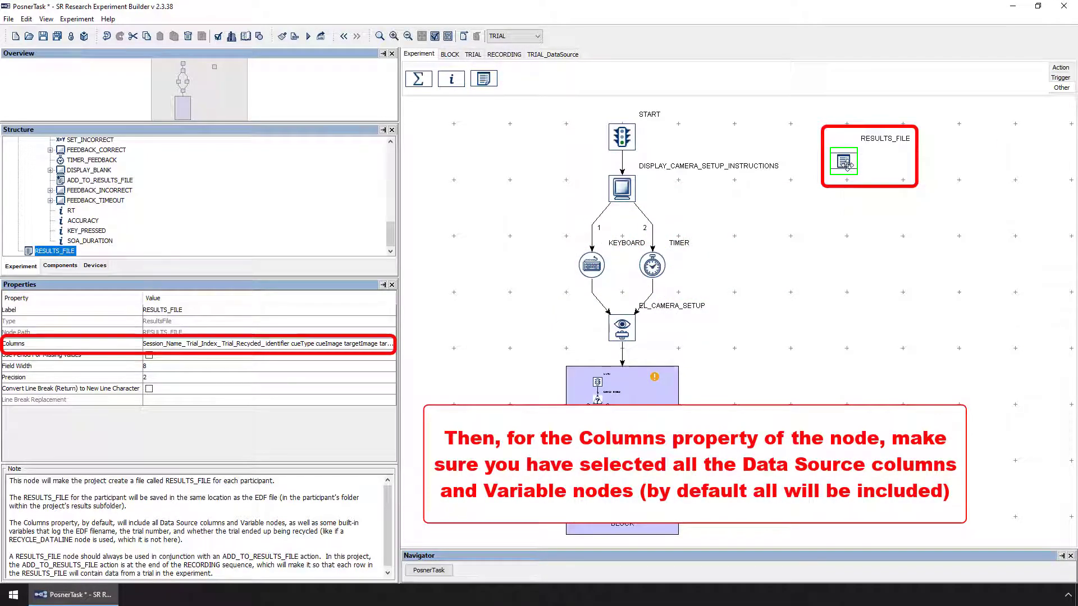
pyautogui.click(296, 349)
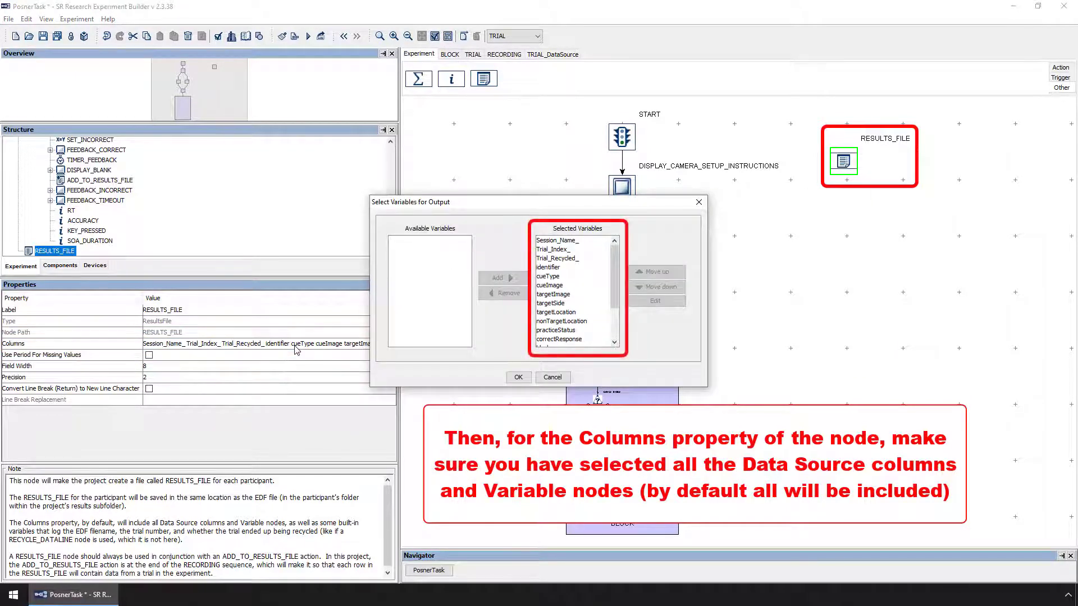
pyautogui.moveTo(618, 278); pyautogui.dragTo(615, 329)
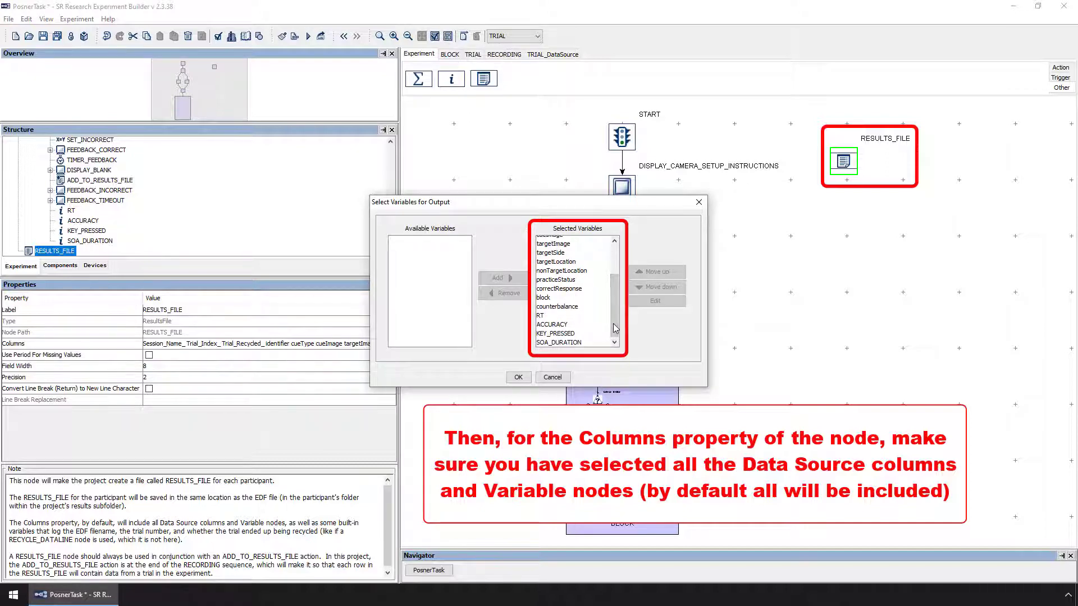
pyautogui.click(519, 378)
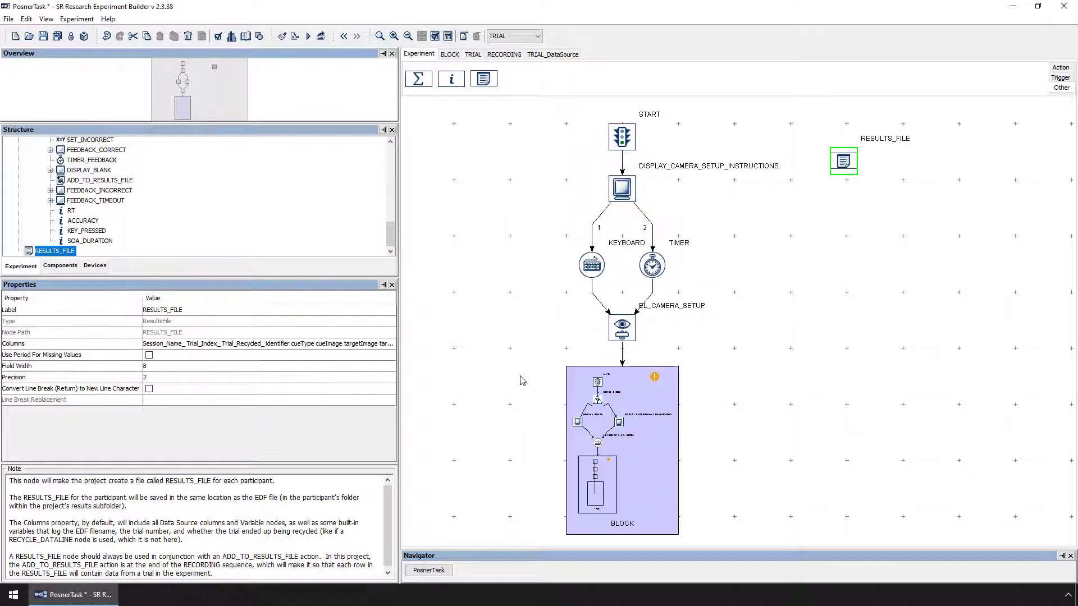
# Drill through BLOCK, TRIAL and RECORDING to the final ADD_TO_RESULTS_FILE action writing to RESULTS_FILE
pyautogui.doubleClick(647, 410)
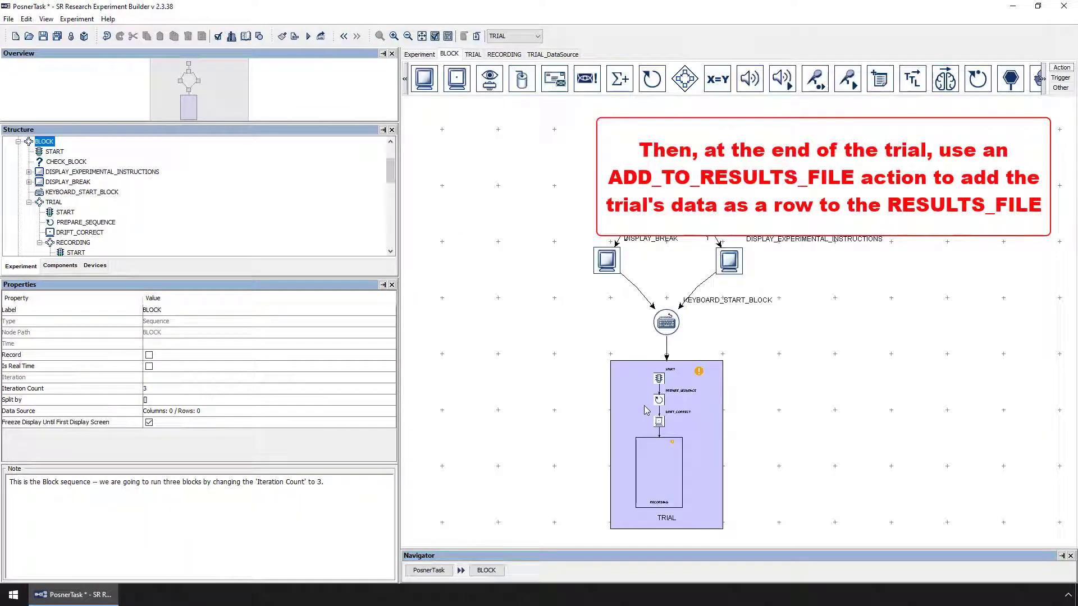
pyautogui.doubleClick(646, 411)
pyautogui.click(716, 394)
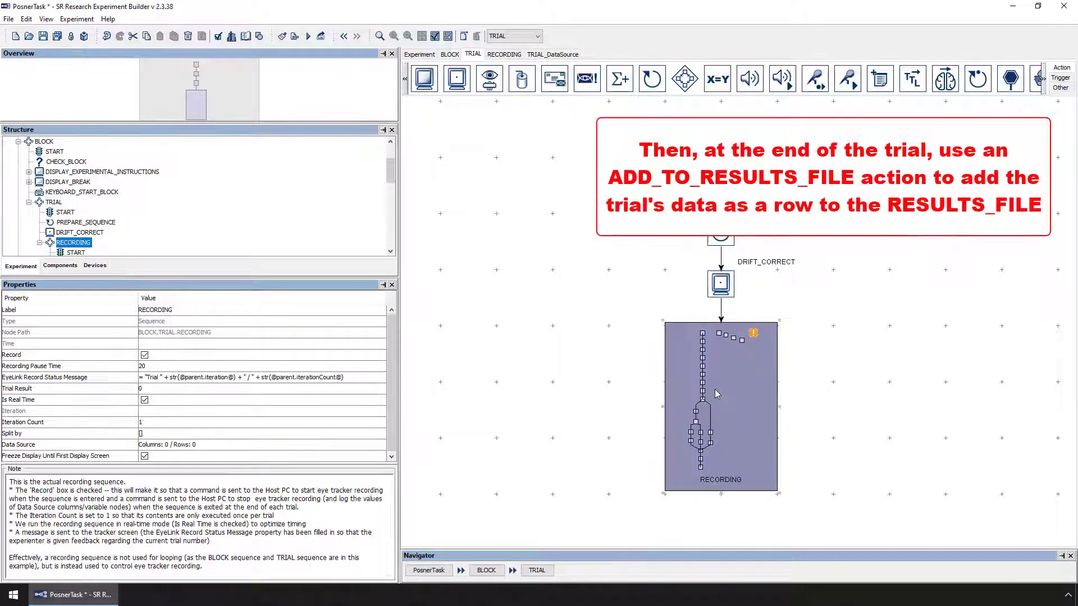
pyautogui.doubleClick(716, 393)
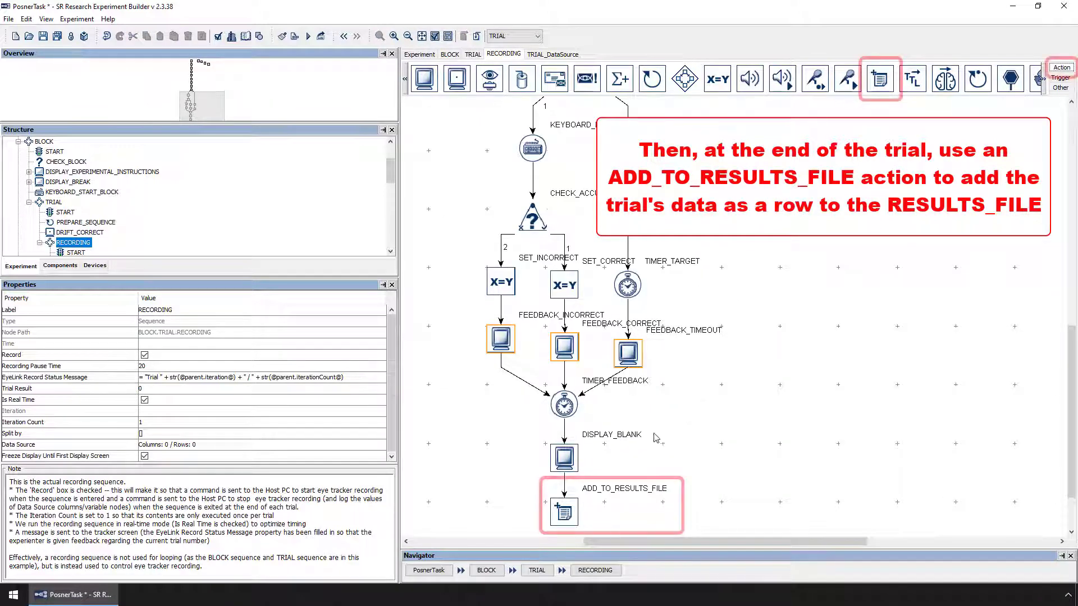
pyautogui.click(564, 512)
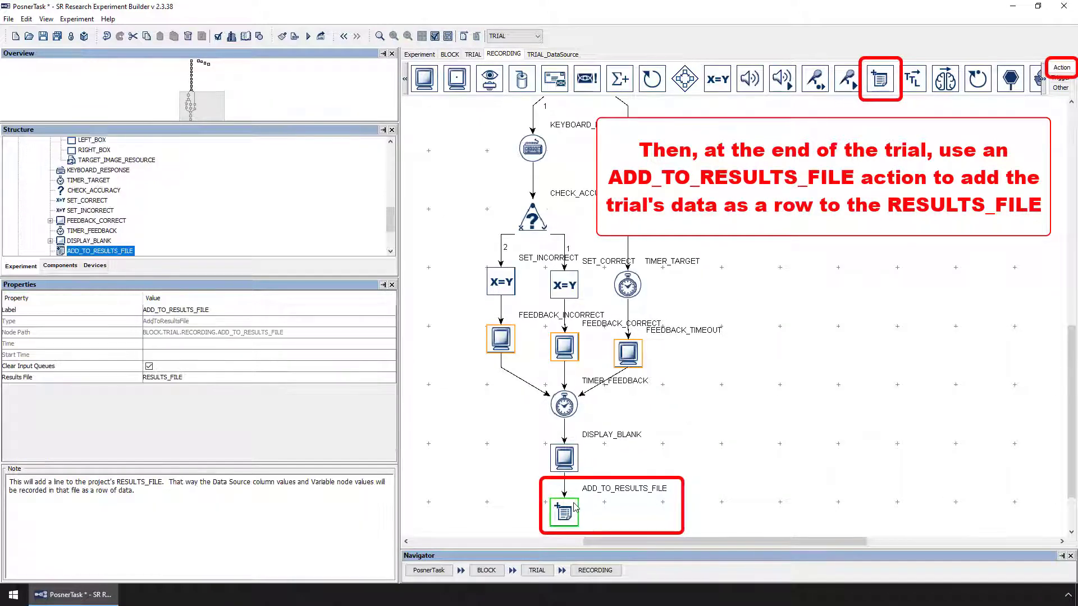